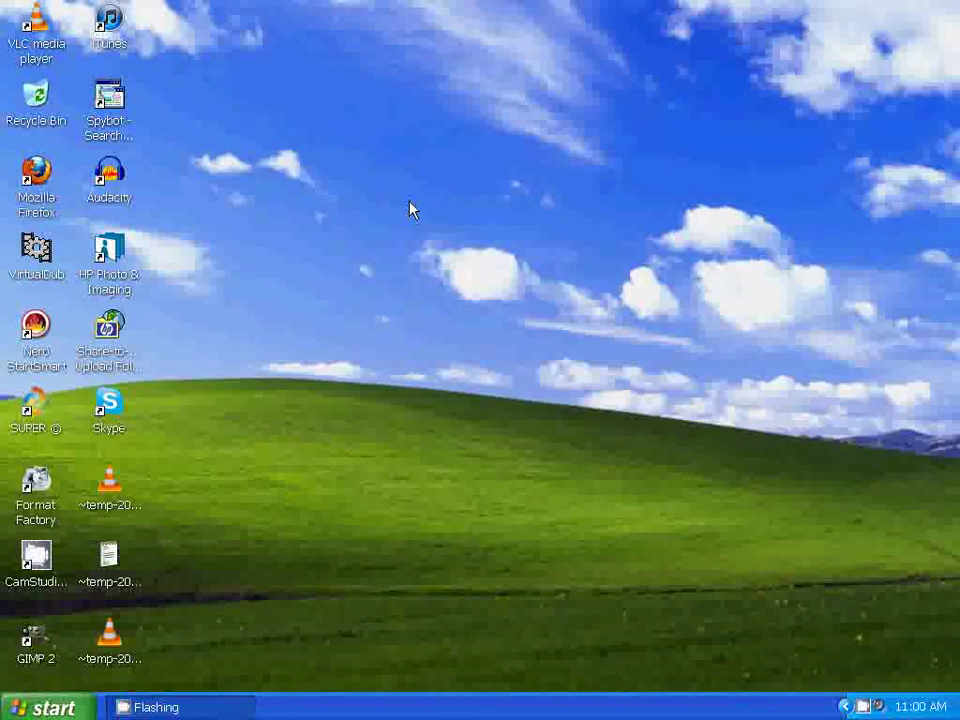
Step: Launch GIMP and create a new 960 × 150 pixel blank image
double_click(36, 640)
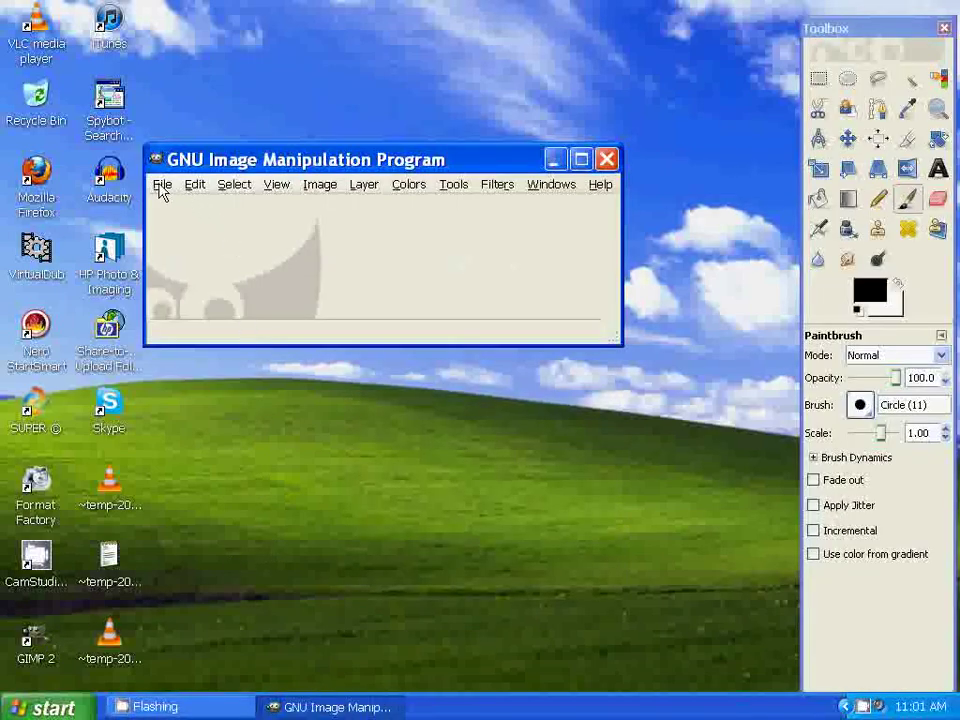
click(162, 188)
click(172, 207)
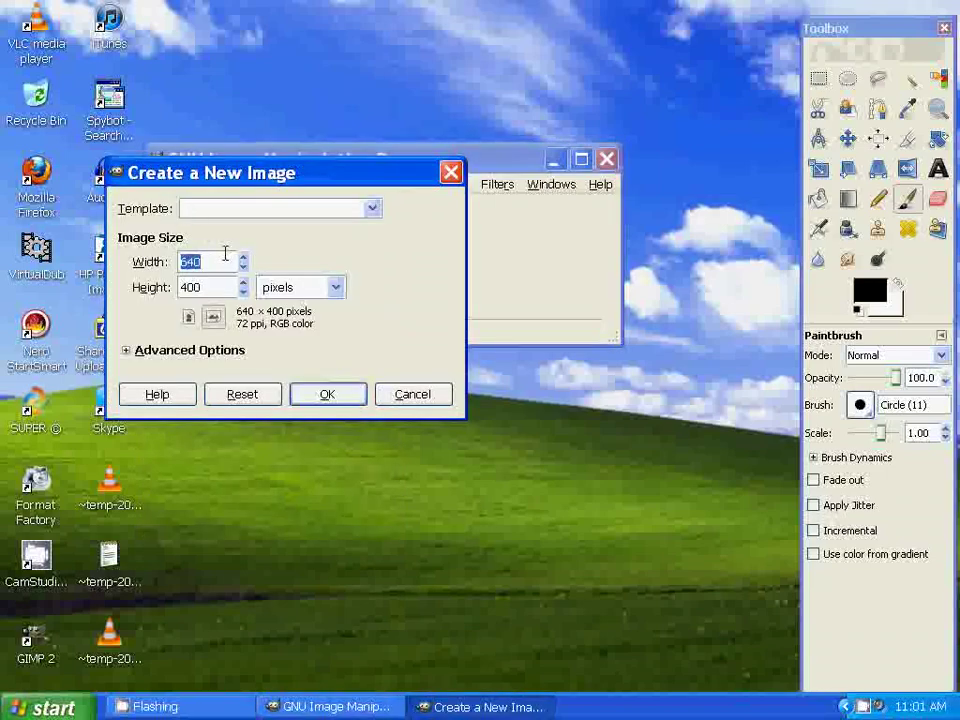
text(960)
key(Tab)
text(150)
click(330, 397)
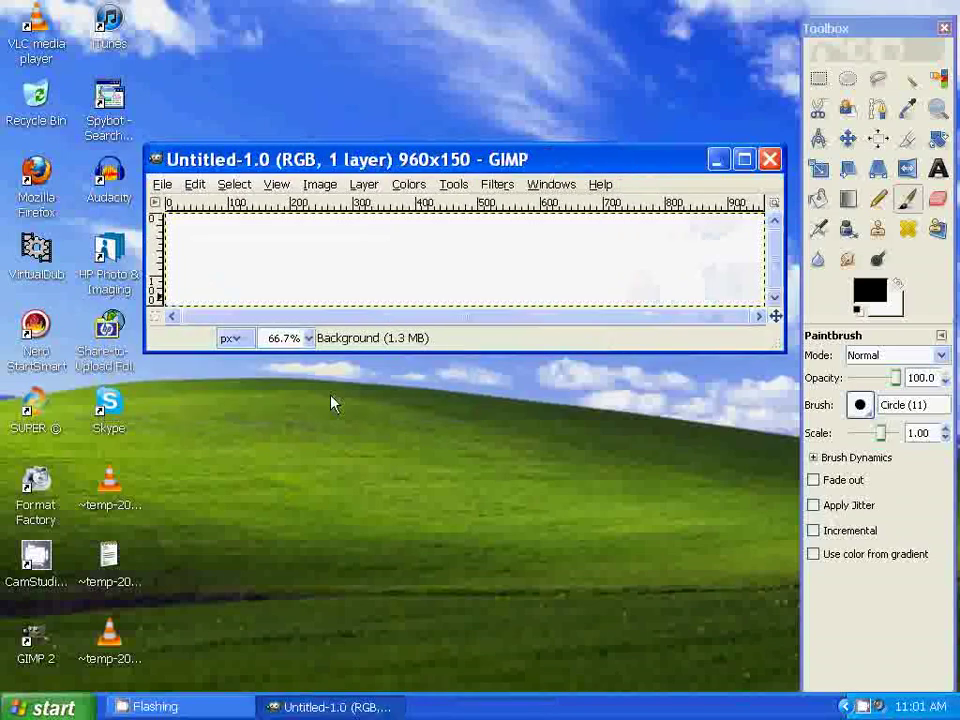
Step: Open the canyon photo af16.JPG from My Pictures
click(160, 185)
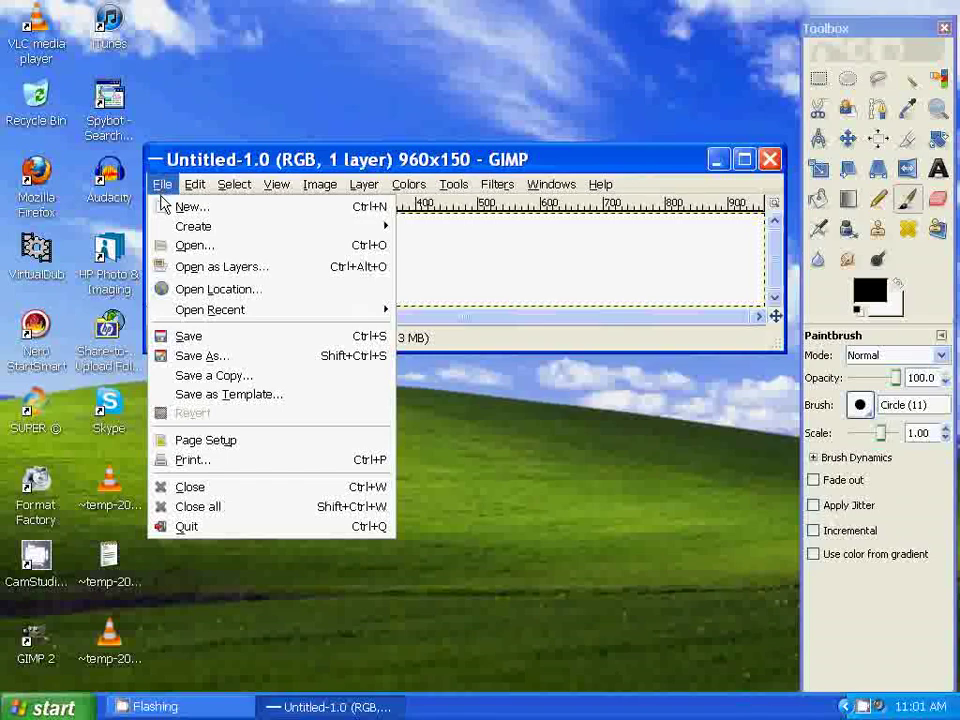
click(189, 246)
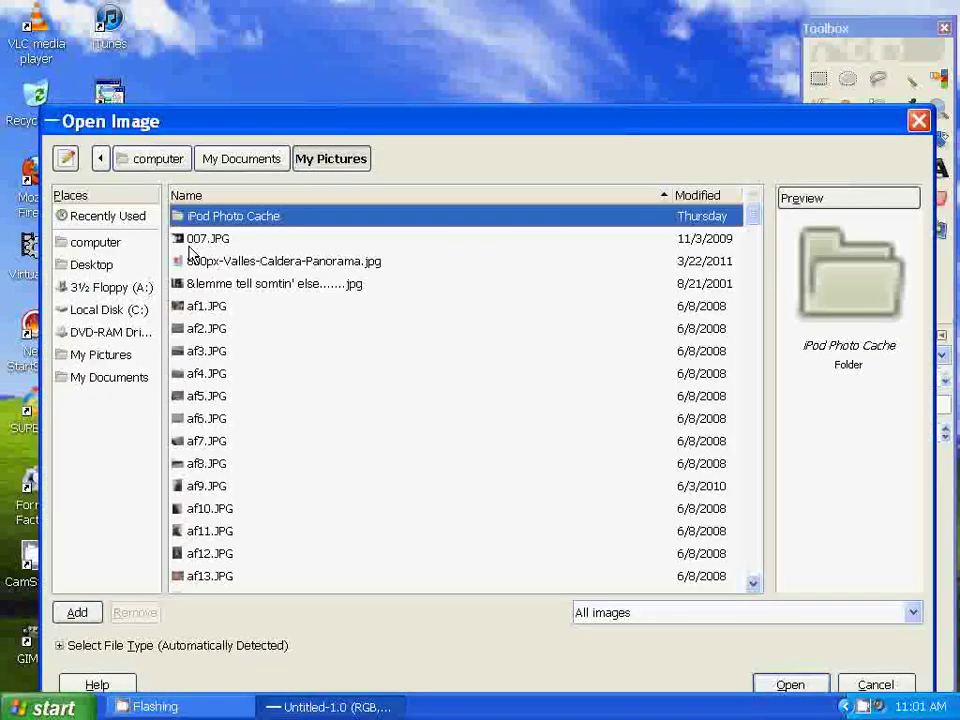
scroll(332, 501, down, 3)
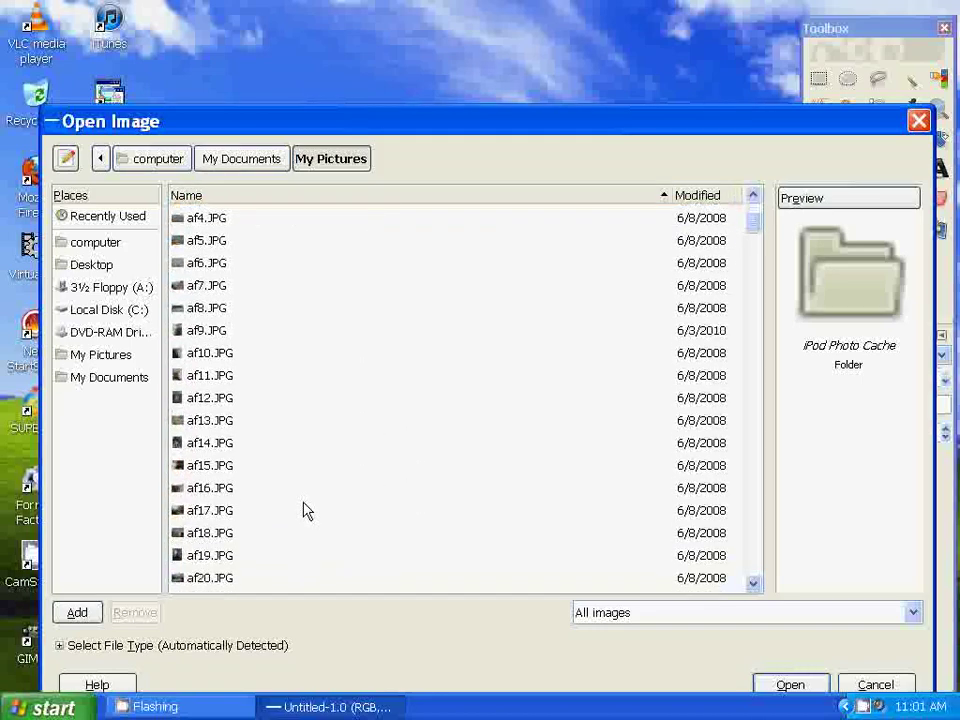
click(228, 490)
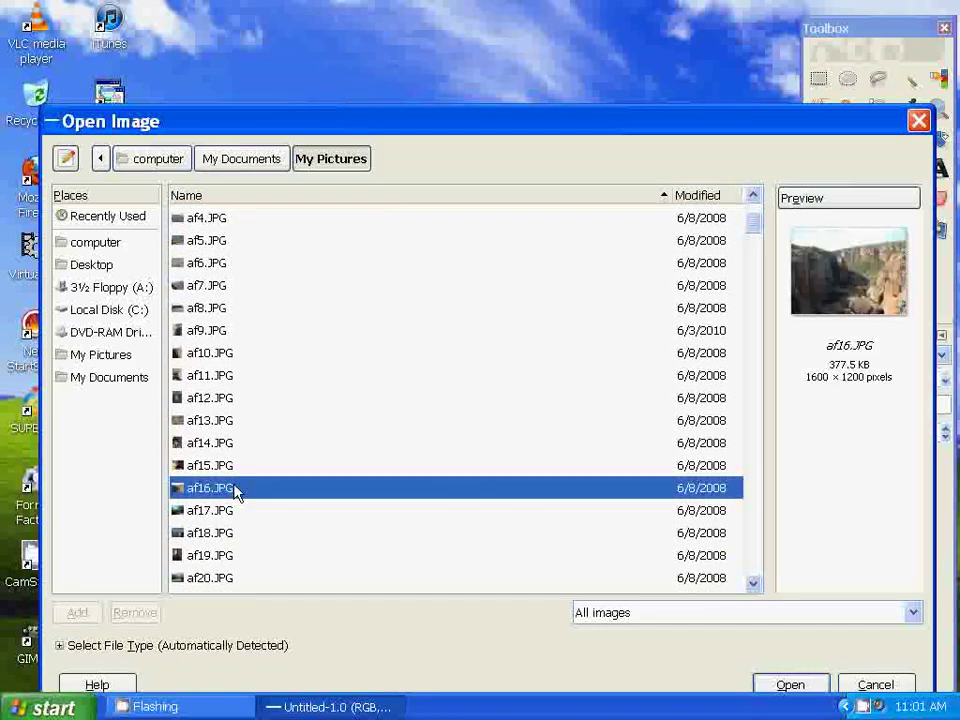
double_click(310, 492)
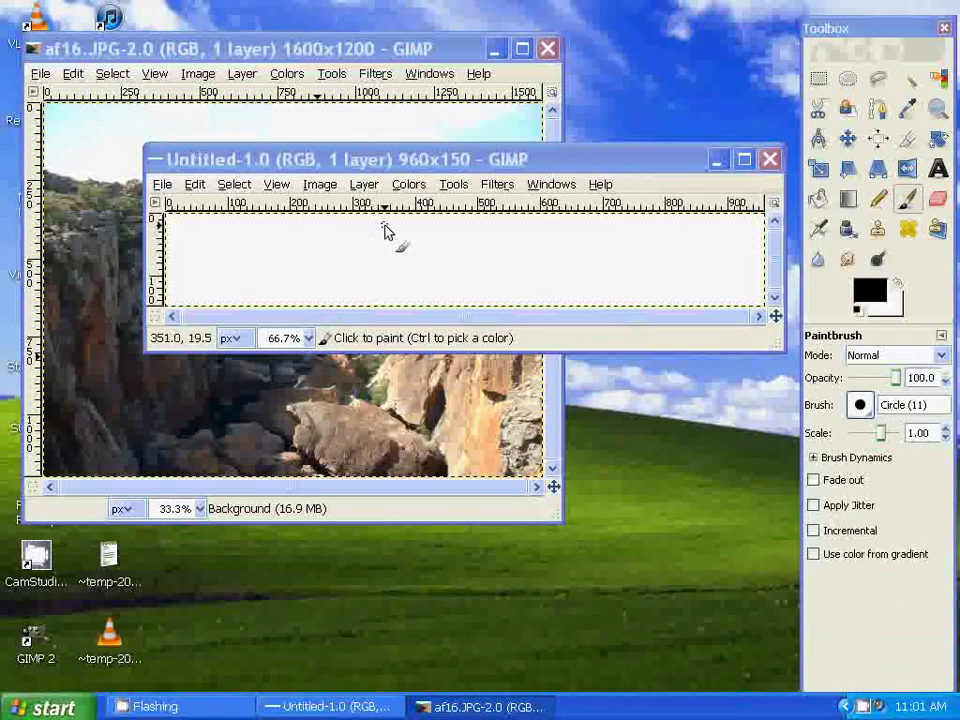
Step: Copy the entire canyon photo af16.JPG
click(160, 50)
drag(155, 52, 250, 51)
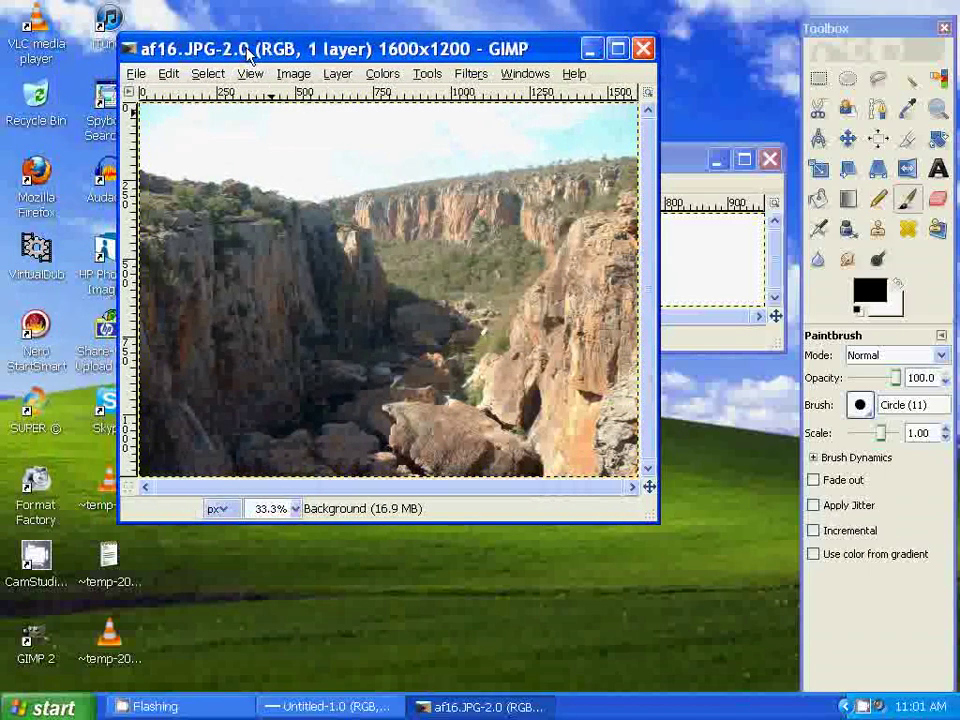
click(170, 75)
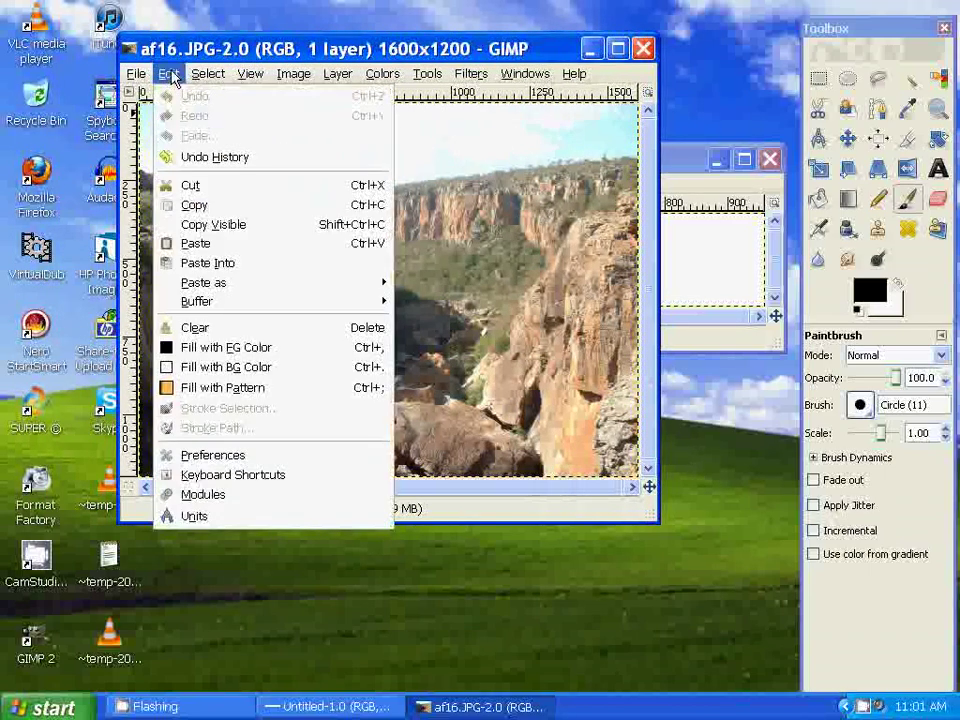
click(197, 206)
Step: Paste the photo into the 960×150 banner as a floating layer and maximize its window
click(675, 170)
click(194, 184)
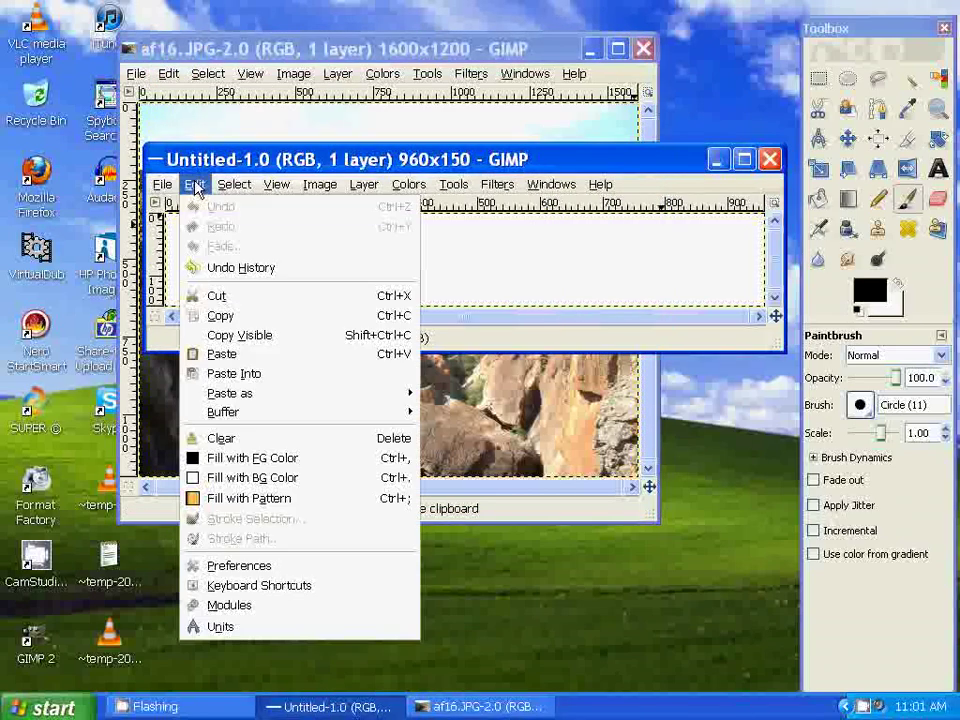
click(218, 355)
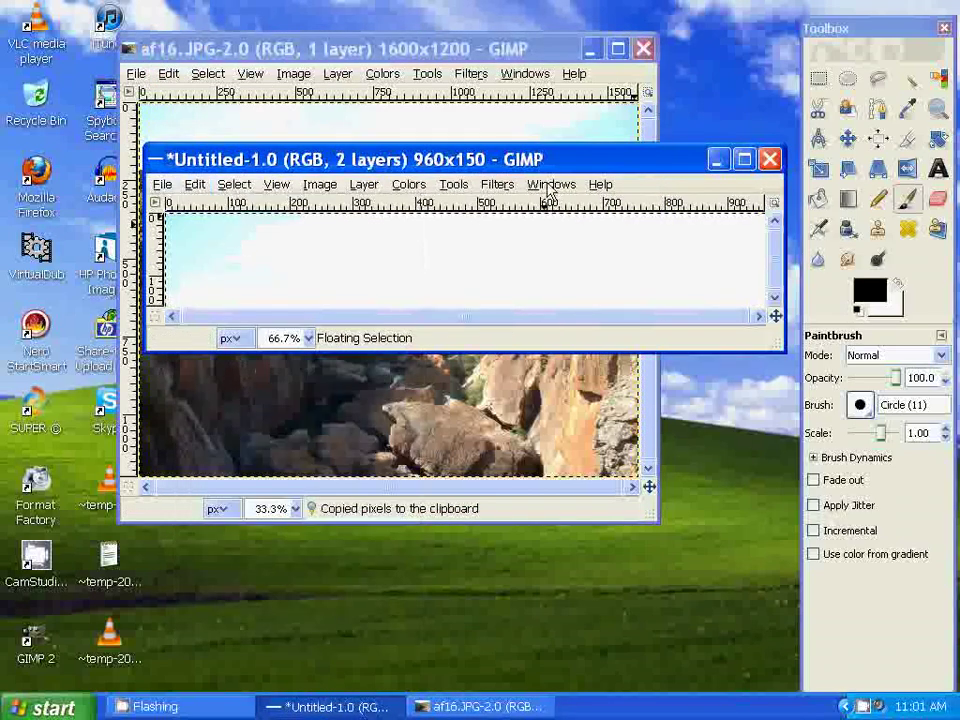
double_click(564, 165)
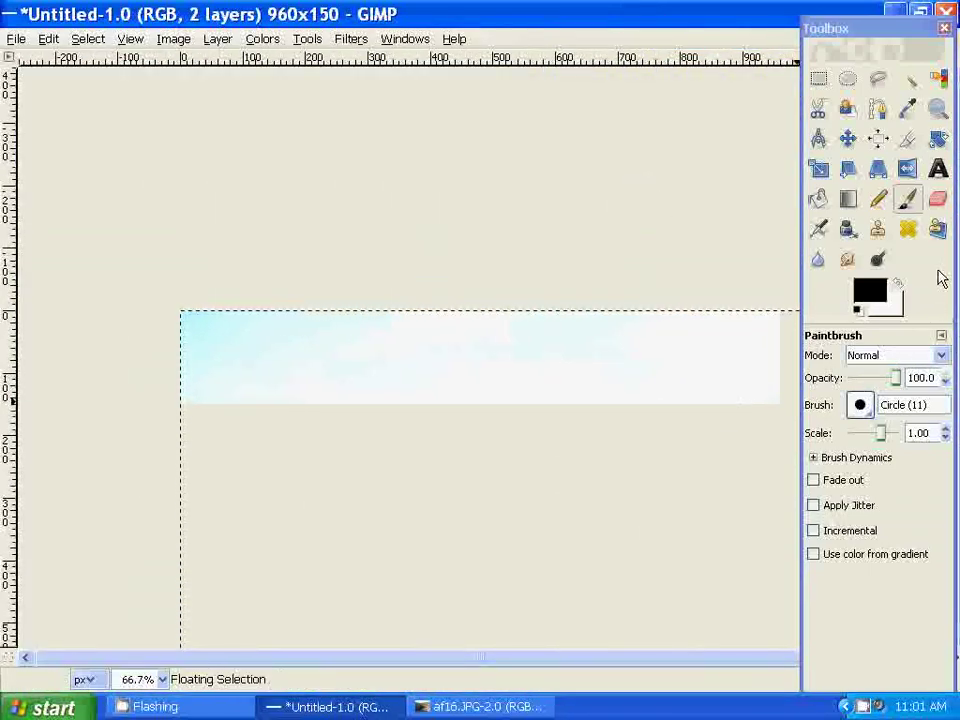
Step: With the Move tool, raise the pasted photo until the orange cliffs fill the banner
click(847, 140)
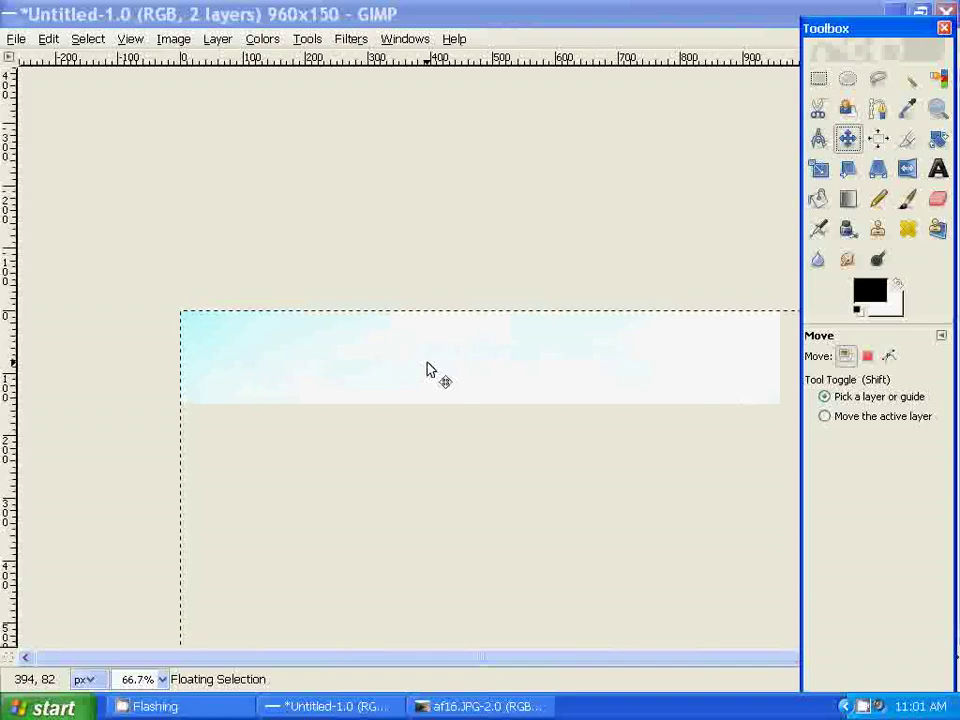
drag(445, 386, 457, 346)
drag(478, 387, 487, 360)
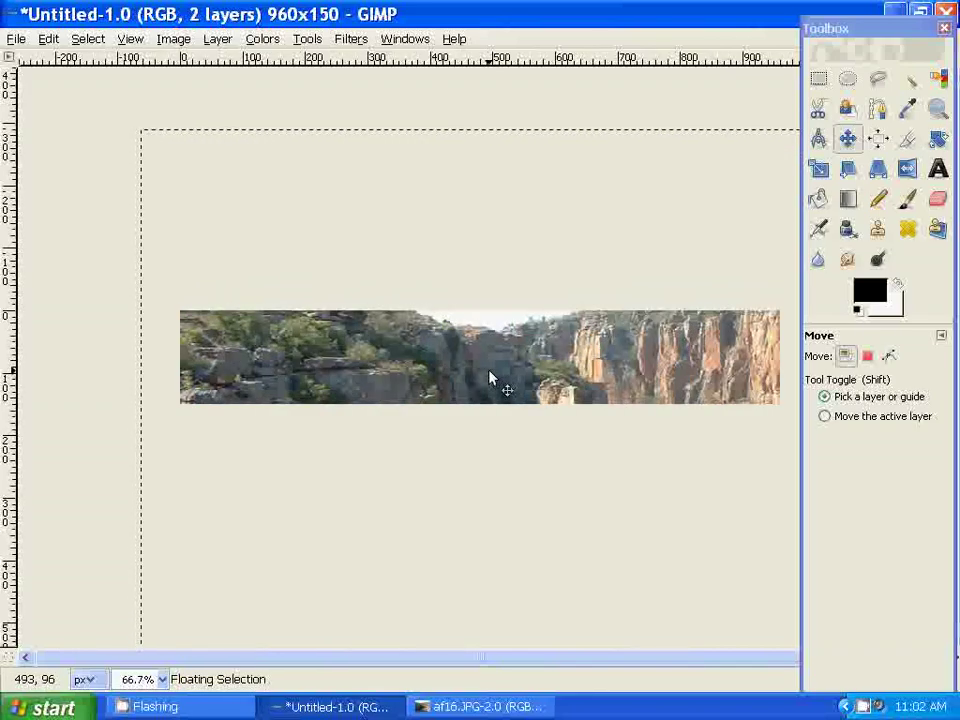
drag(491, 381, 497, 368)
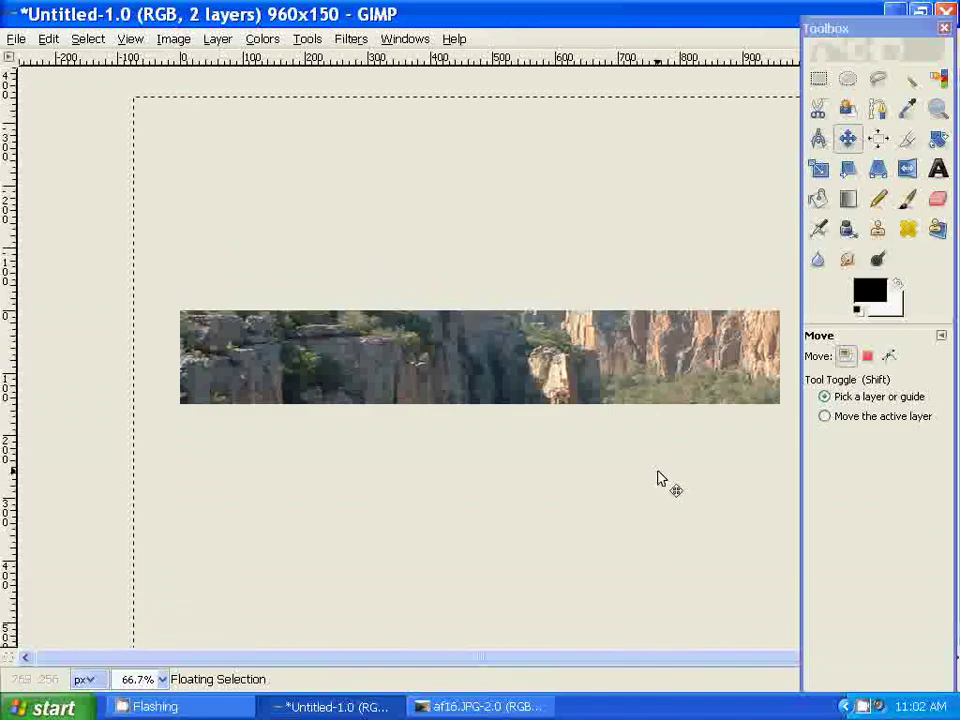
Step: Draw a text box across the banner and type 'My Banner'
click(938, 170)
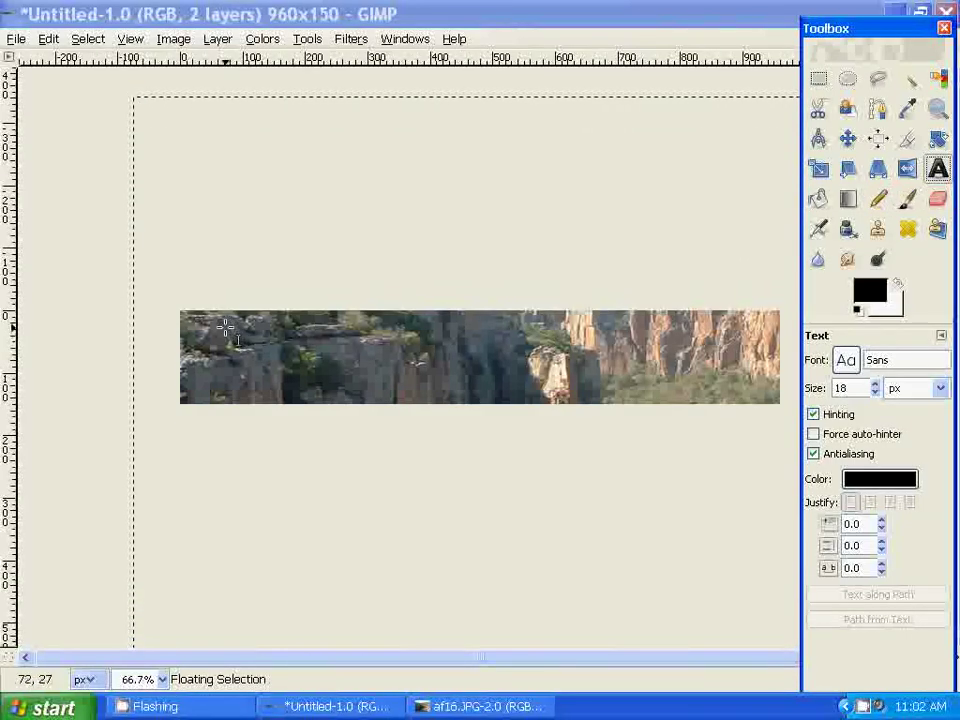
drag(227, 328, 716, 388)
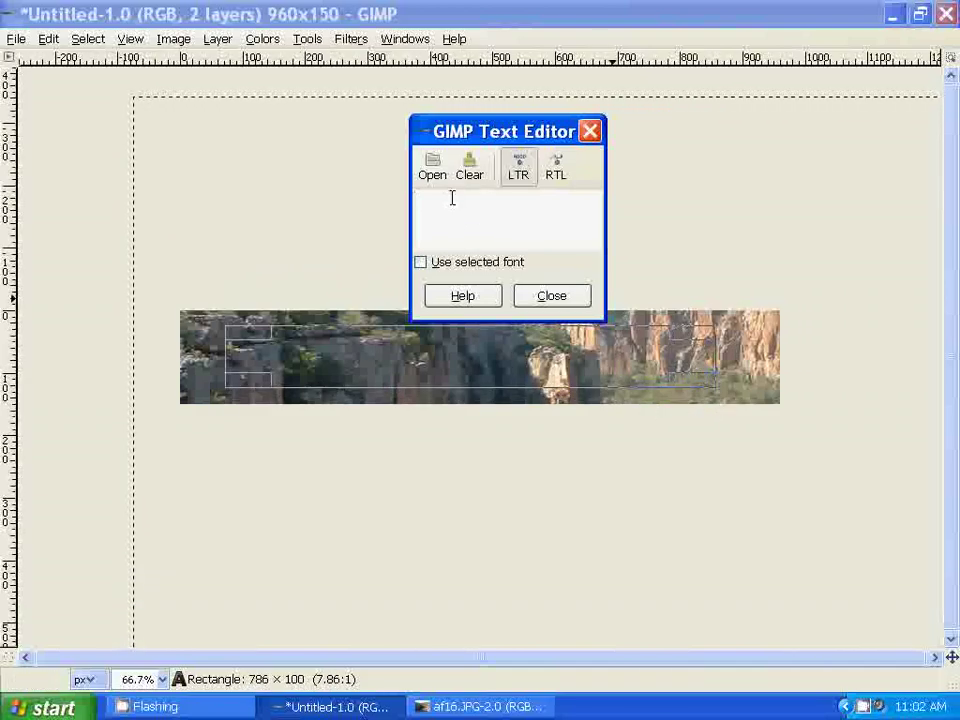
text(M)
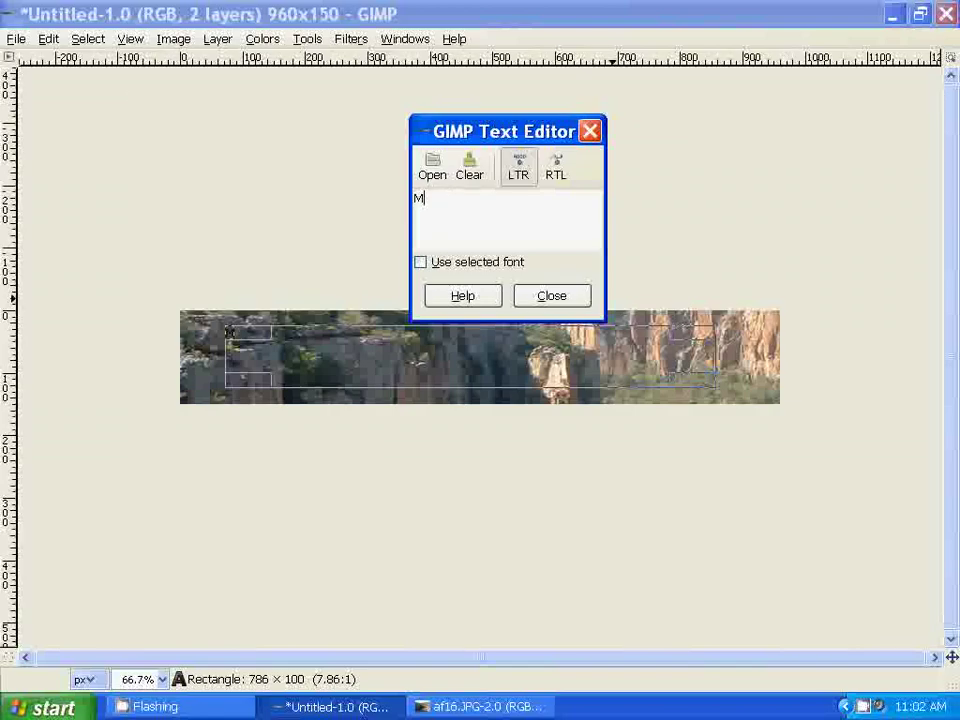
text(y Banner)
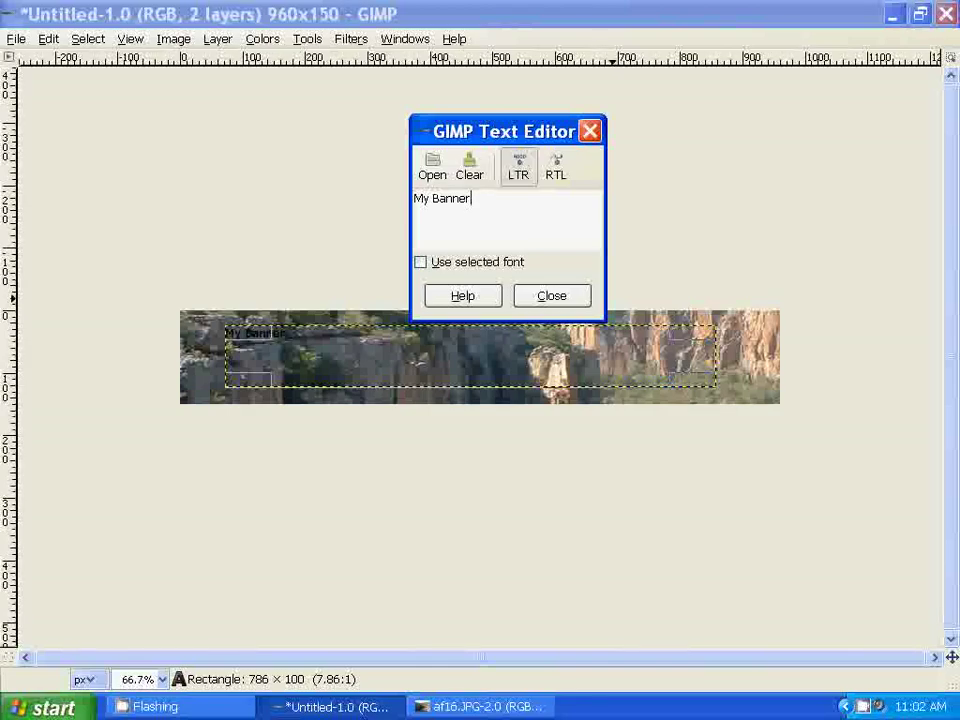
Step: Raise the My Banner text size from 18 to 81 px
click(480, 680)
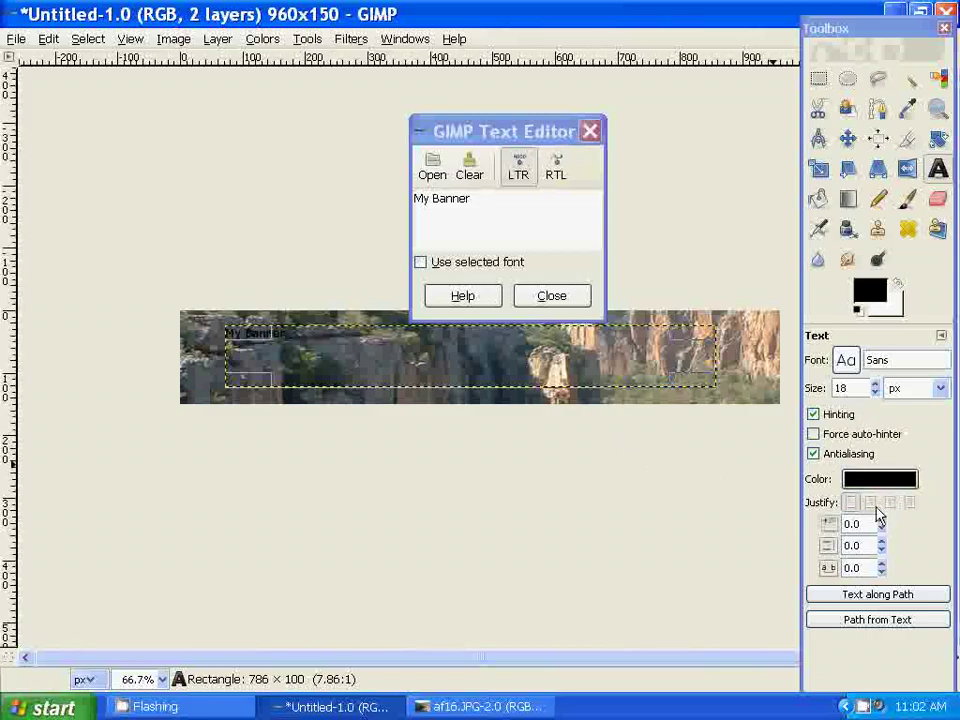
drag(876, 385, 876, 387)
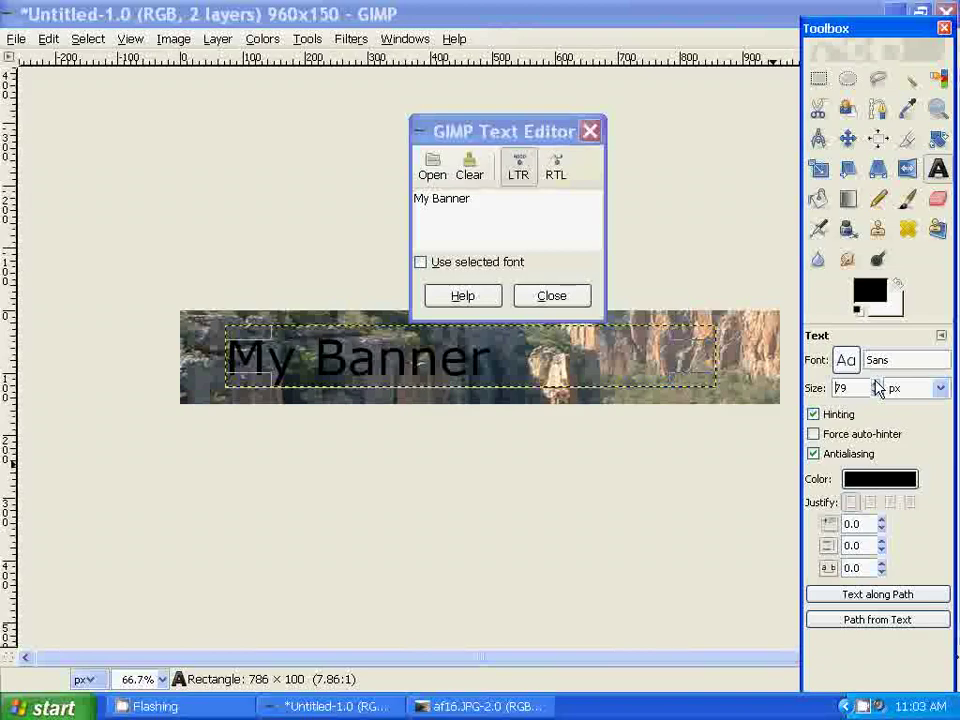
drag(876, 388, 876, 388)
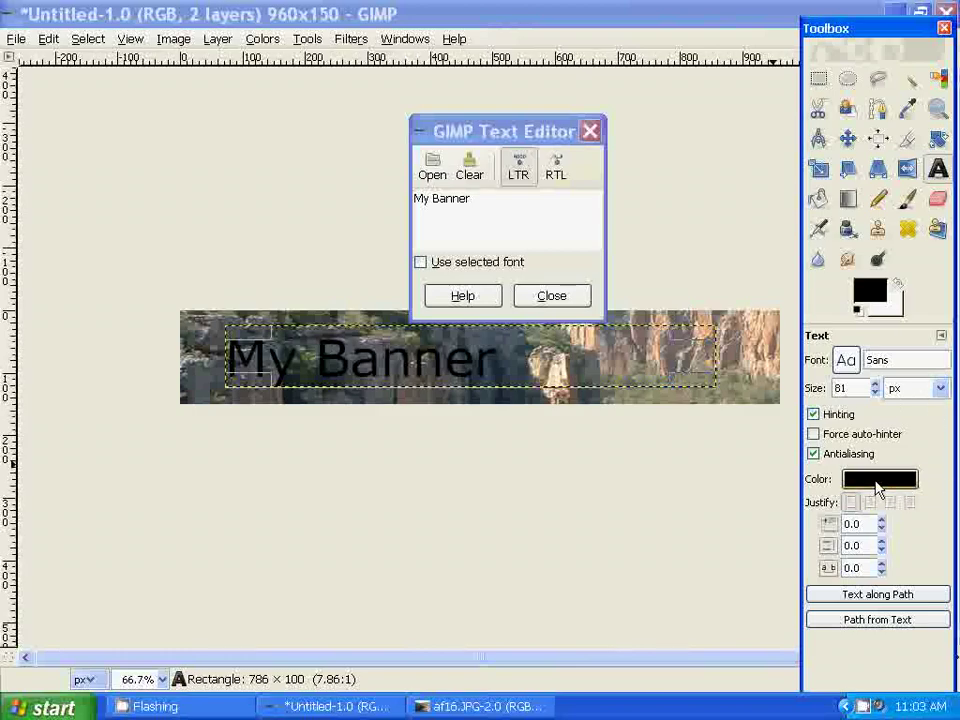
Step: Try purple and red, then set the text colour to yellow e1cd28
click(877, 483)
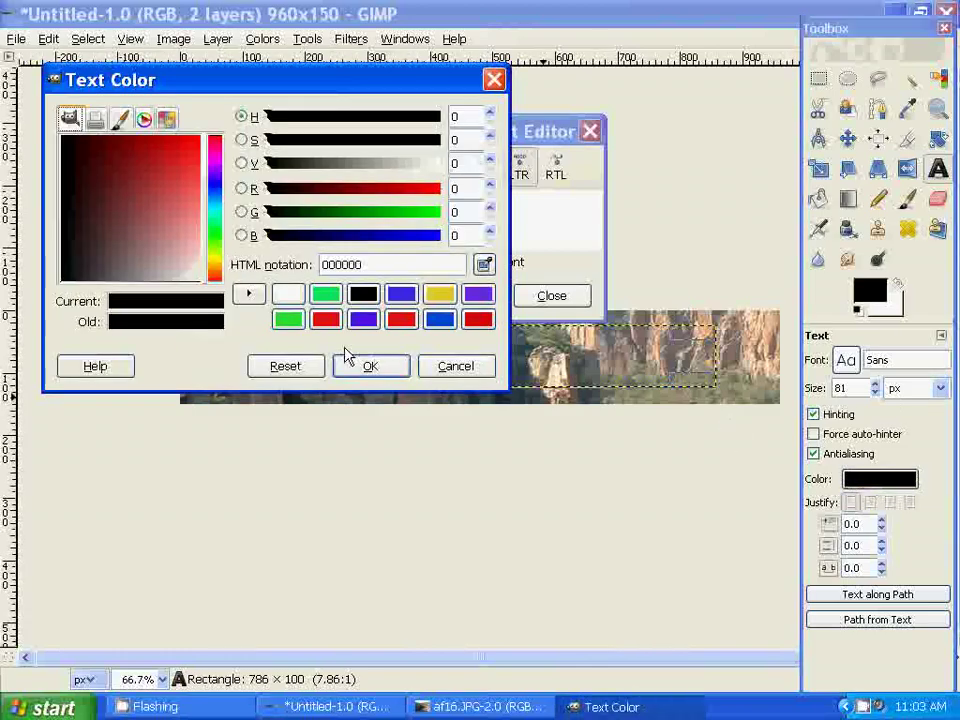
click(363, 320)
click(370, 366)
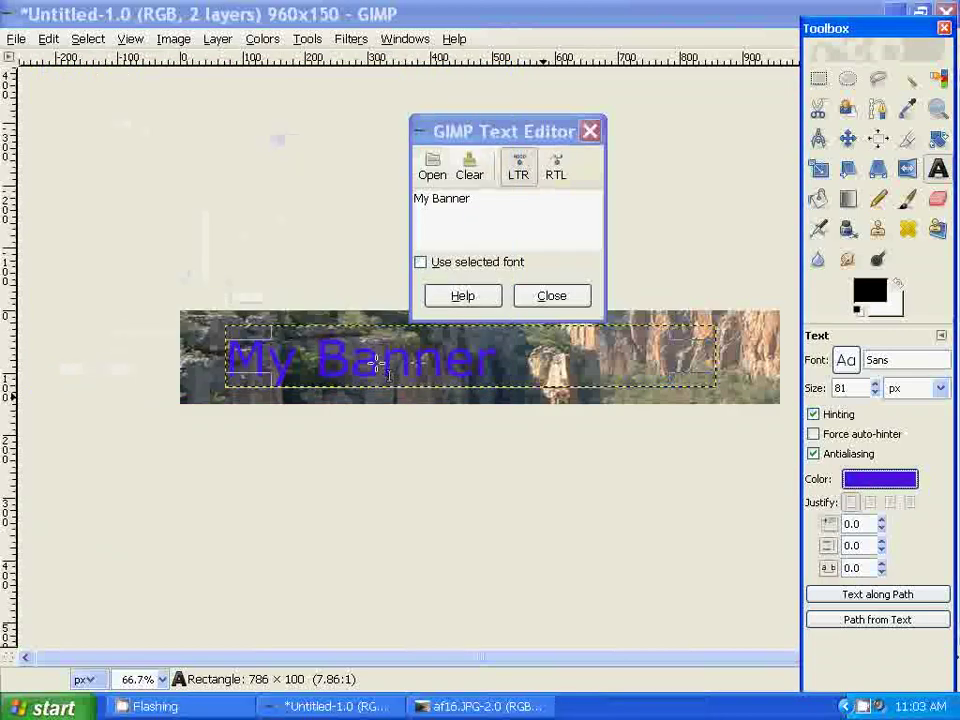
click(886, 488)
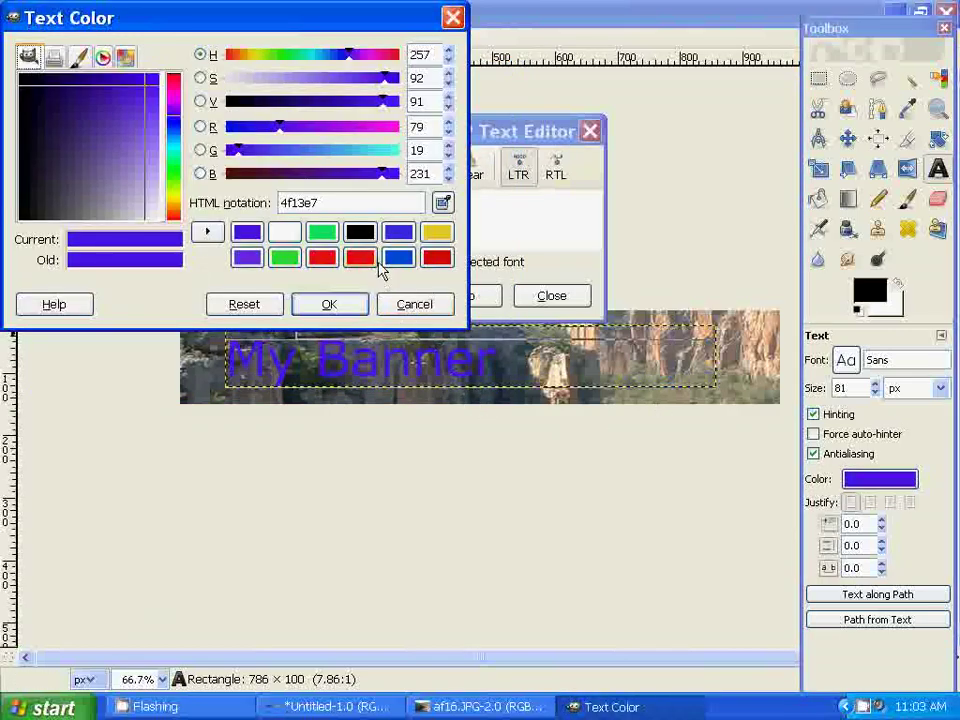
click(437, 258)
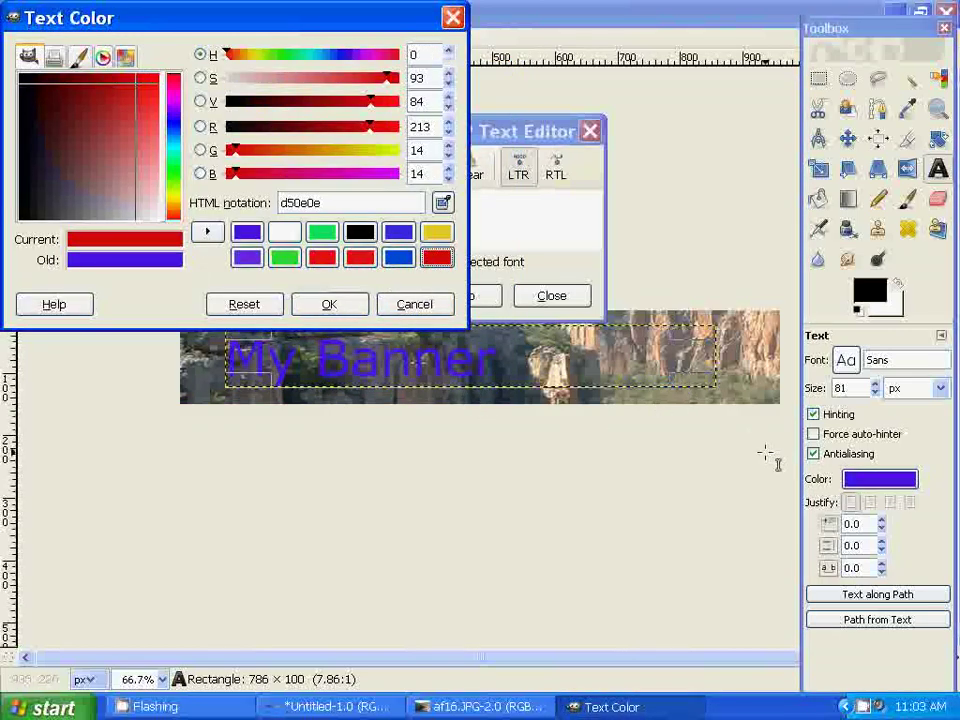
click(329, 306)
click(864, 479)
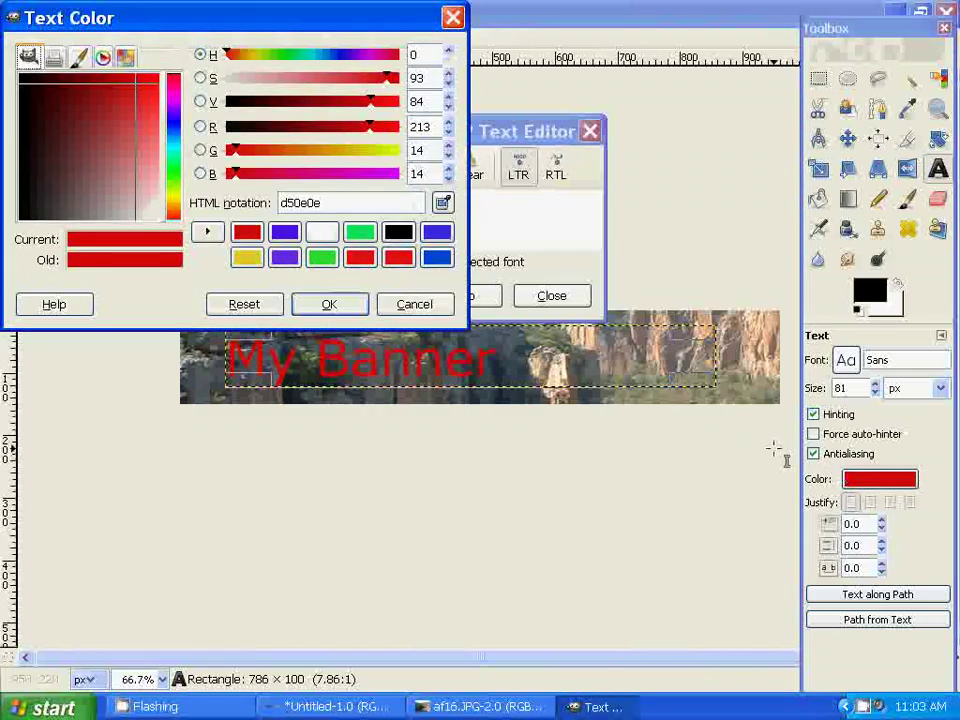
click(246, 258)
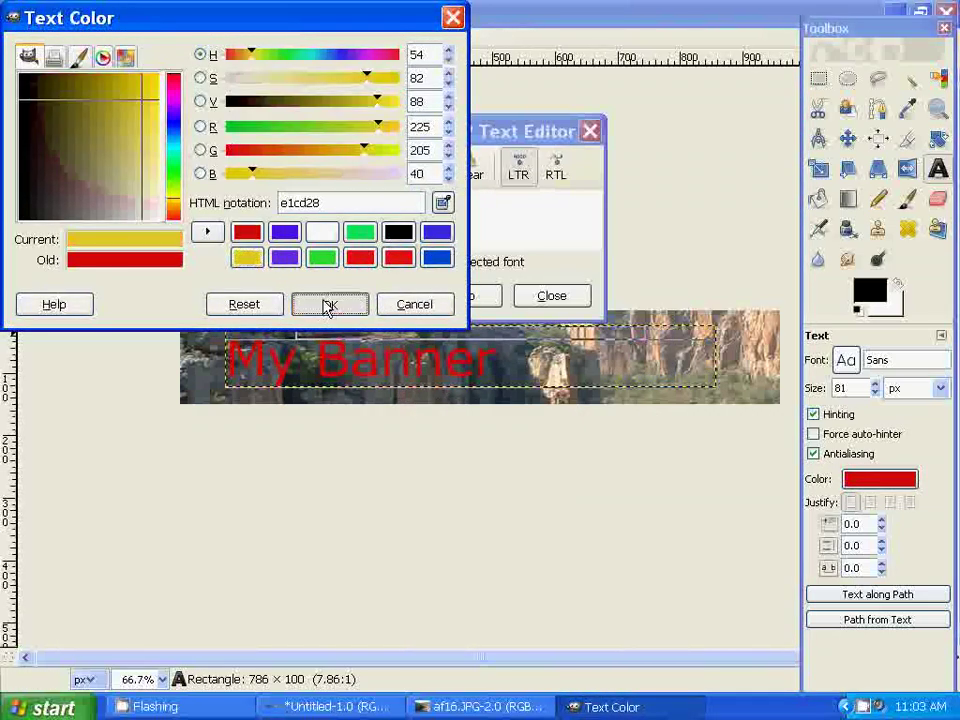
click(328, 304)
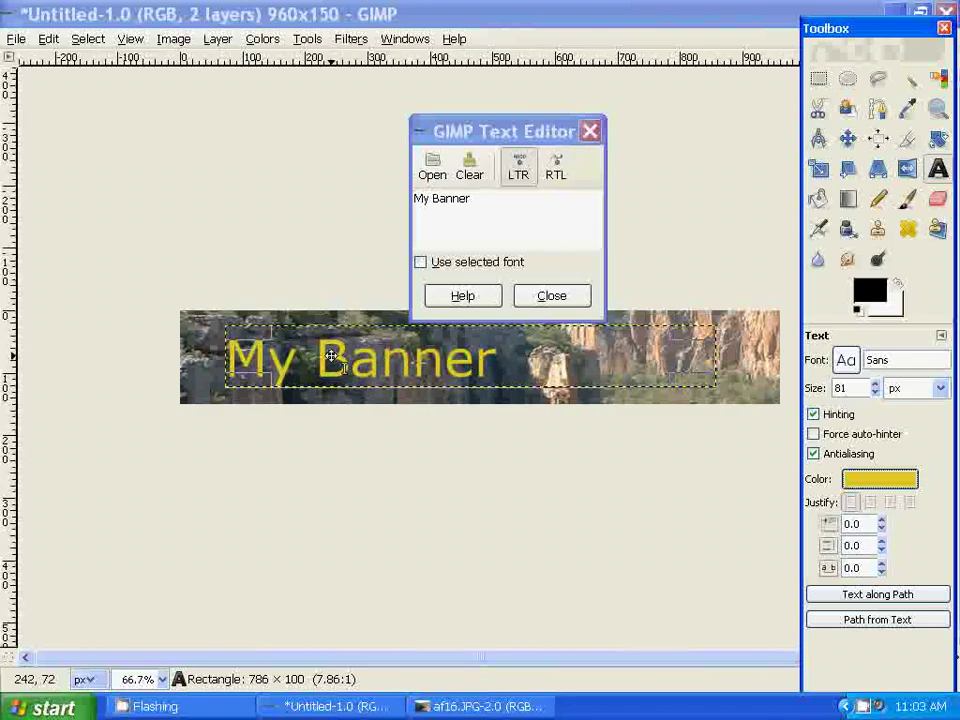
Step: Shift the My Banner text about 80 px right, with the docks temporarily hidden
key(Tab)
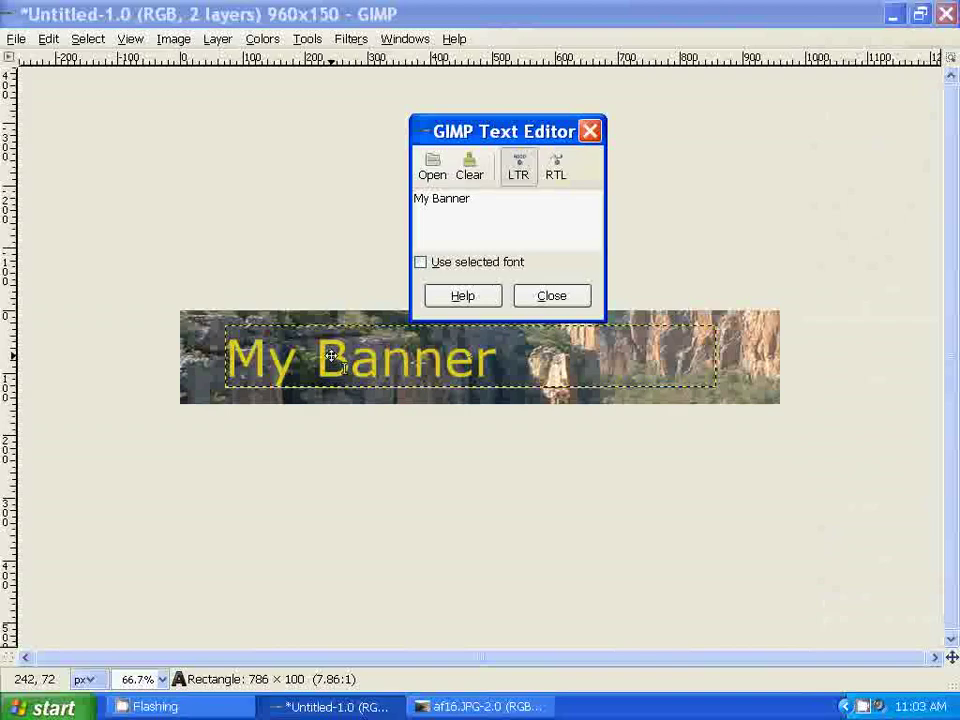
drag(331, 356, 486, 359)
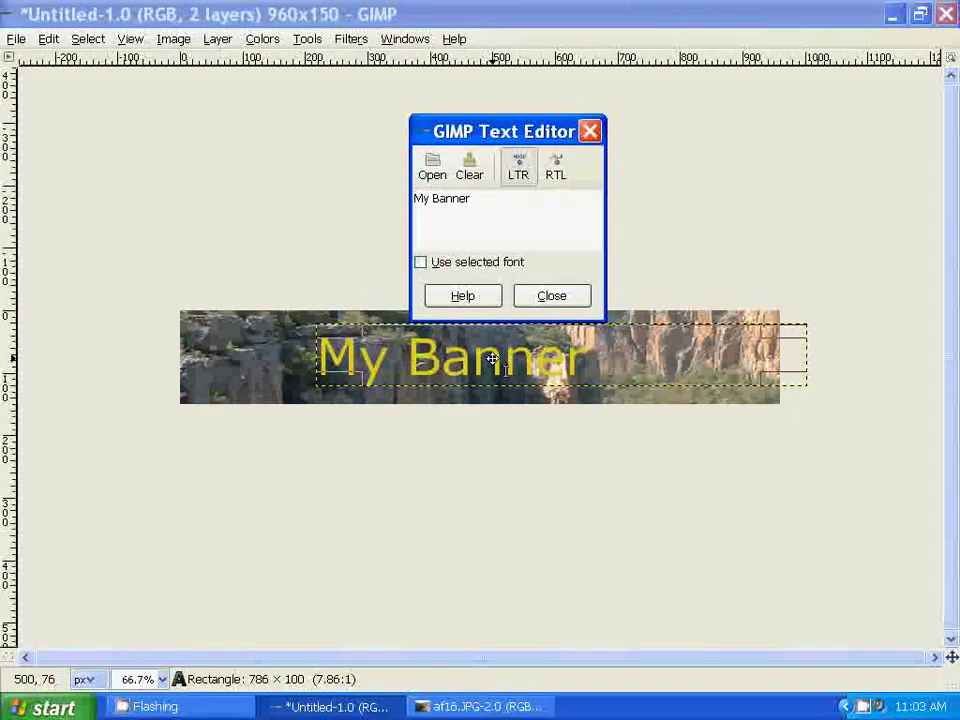
key(Tab)
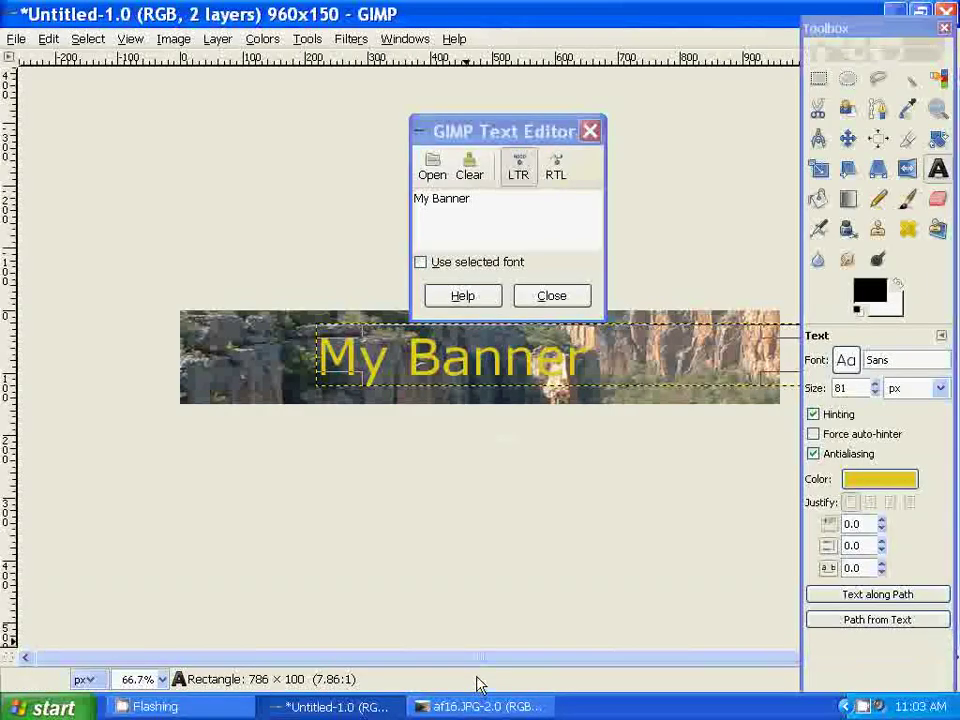
Step: Try Serif, Sylfaen, Lucida Sans Unicode and Fixedsys, settling on Franklin Gothic Medium
click(845, 361)
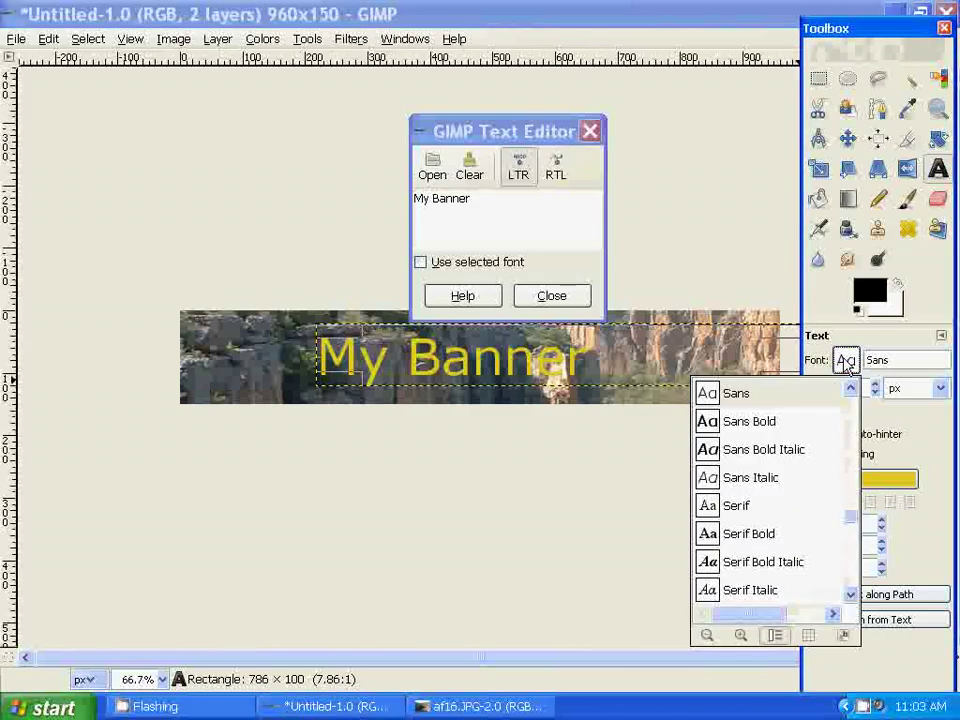
click(754, 506)
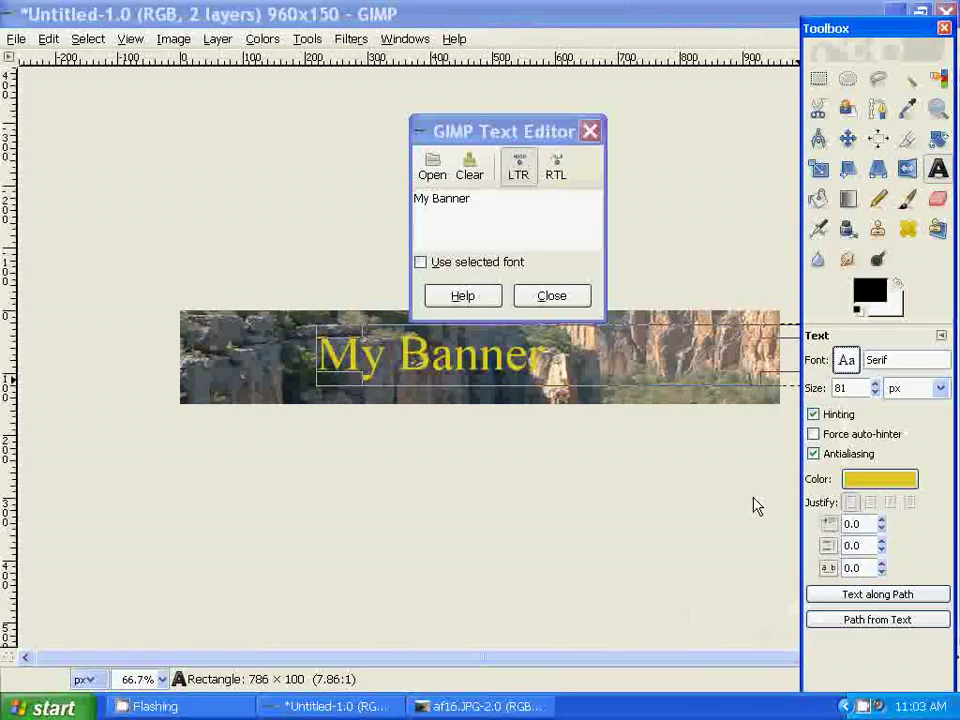
click(846, 360)
click(741, 562)
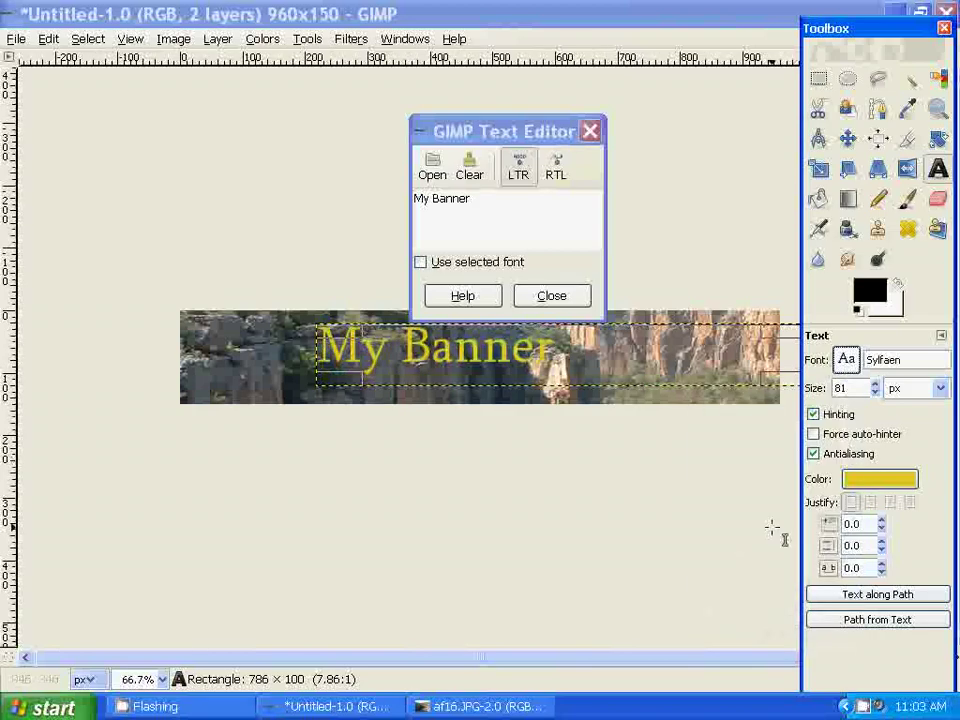
click(846, 362)
scroll(844, 491, up, 8)
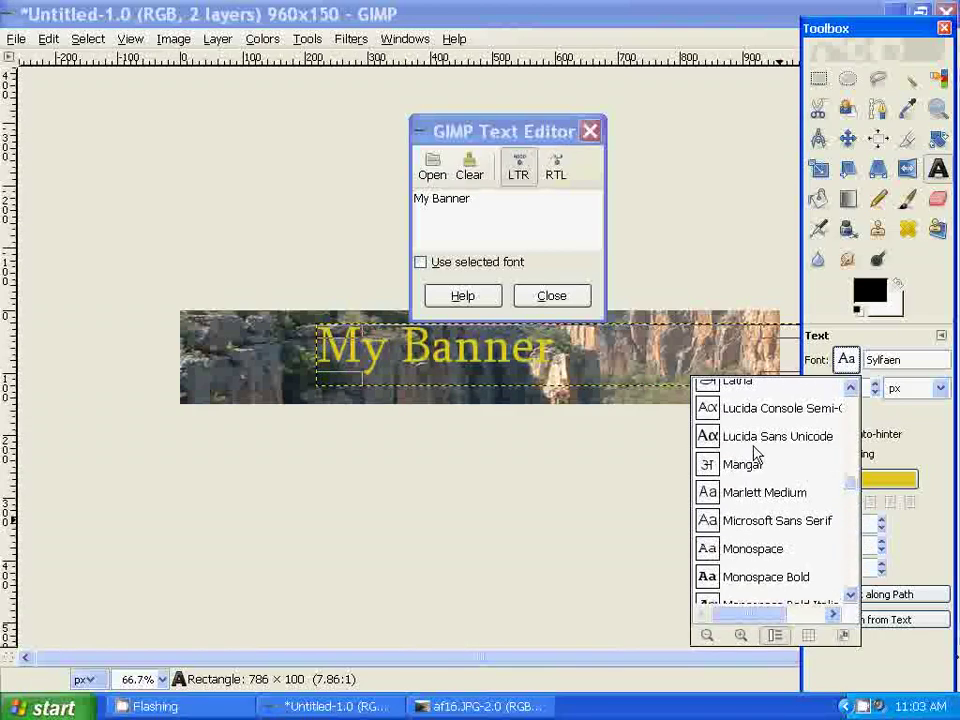
click(752, 442)
click(846, 362)
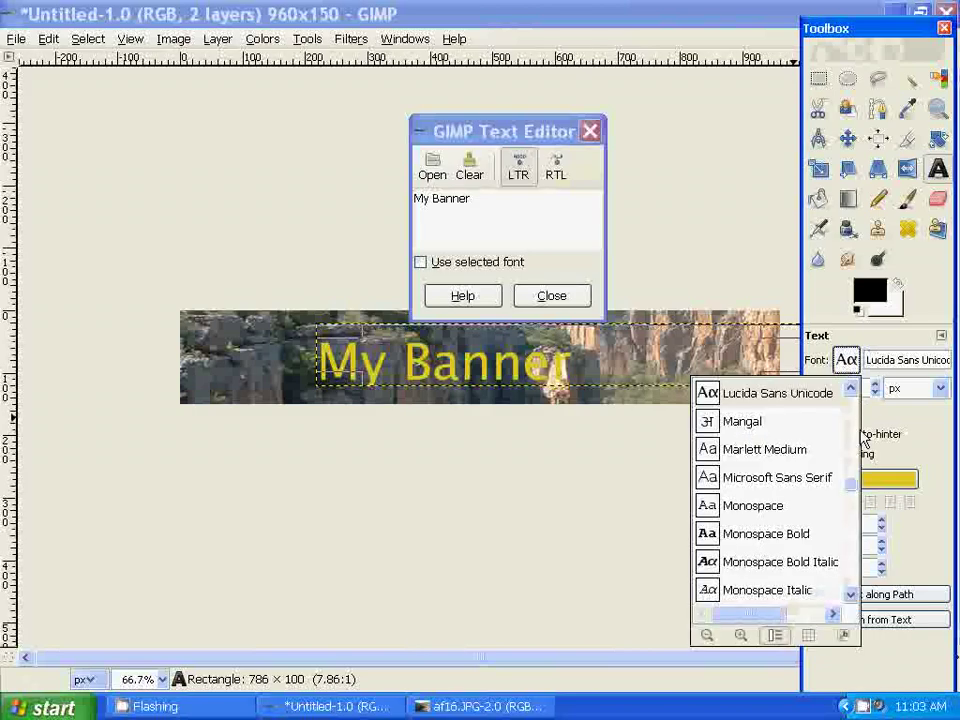
scroll(853, 484, up, 8)
click(731, 441)
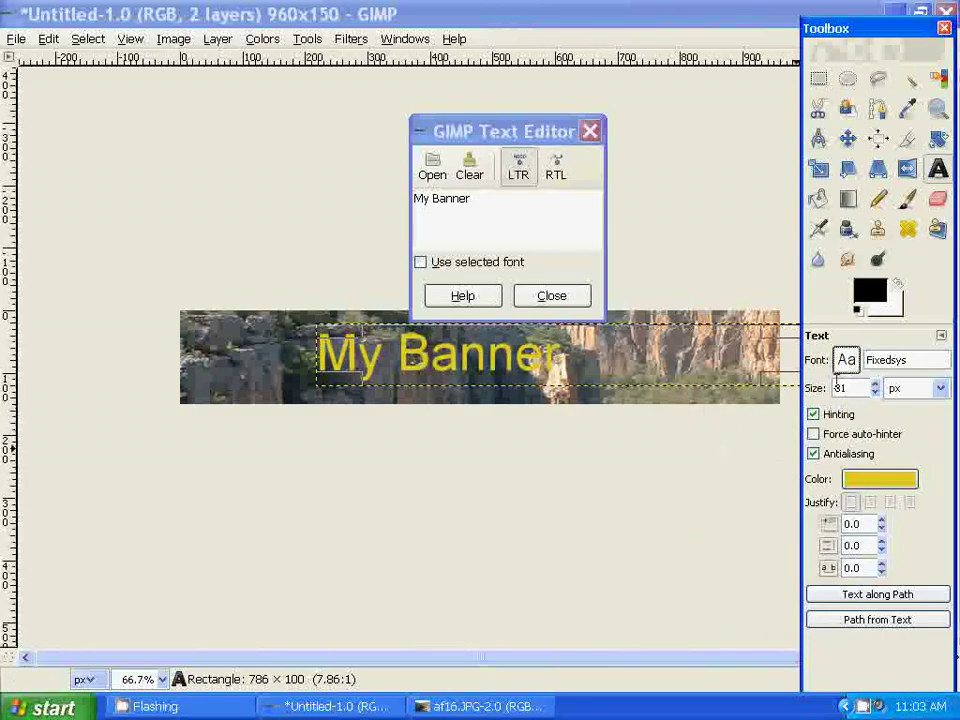
click(846, 362)
click(729, 424)
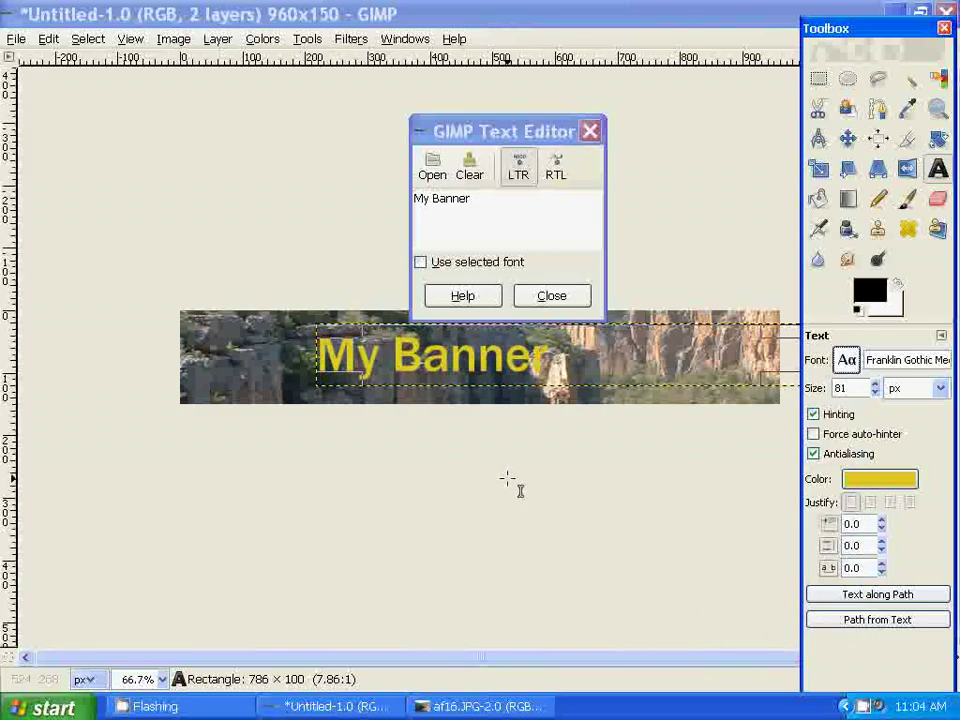
Step: Save the image as mybanner.jpg in the Desktop folder with the JPEG file type
click(14, 40)
click(15, 42)
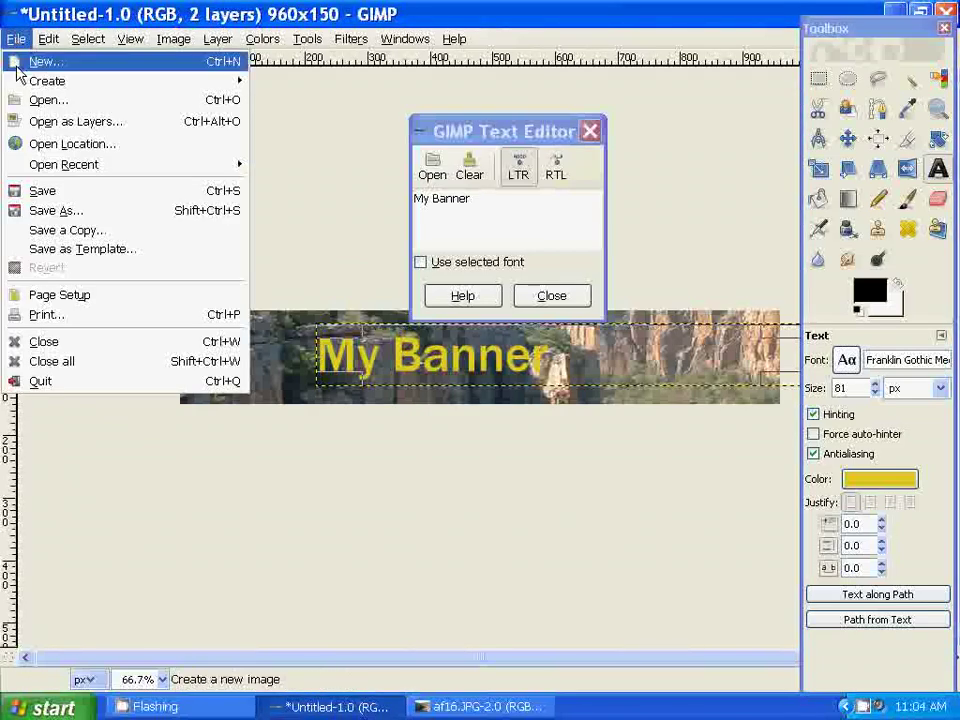
click(70, 210)
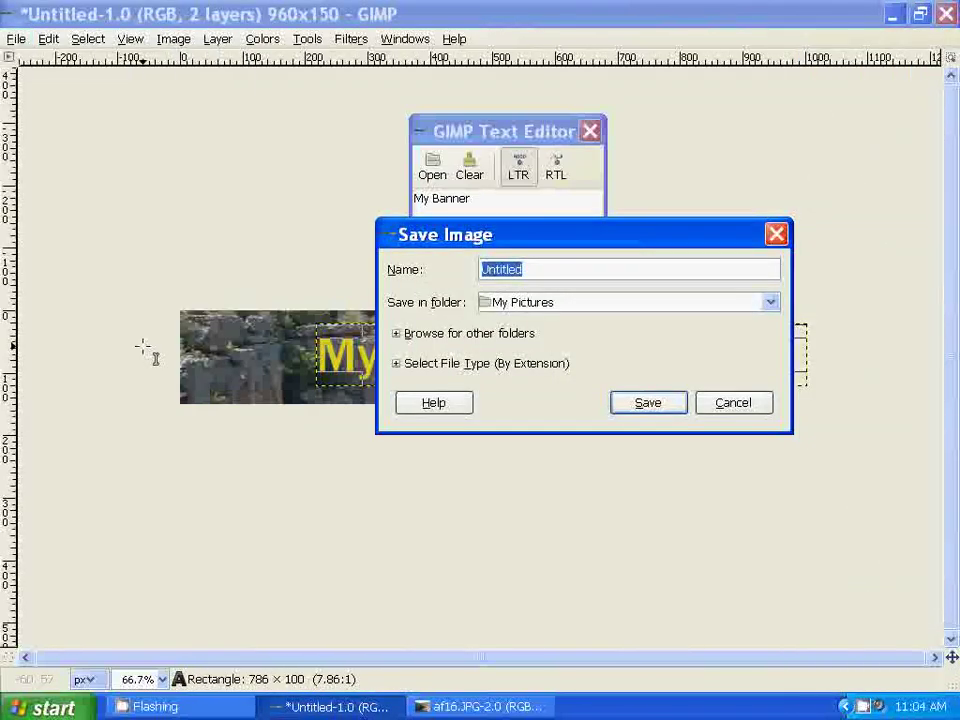
text(mybanner)
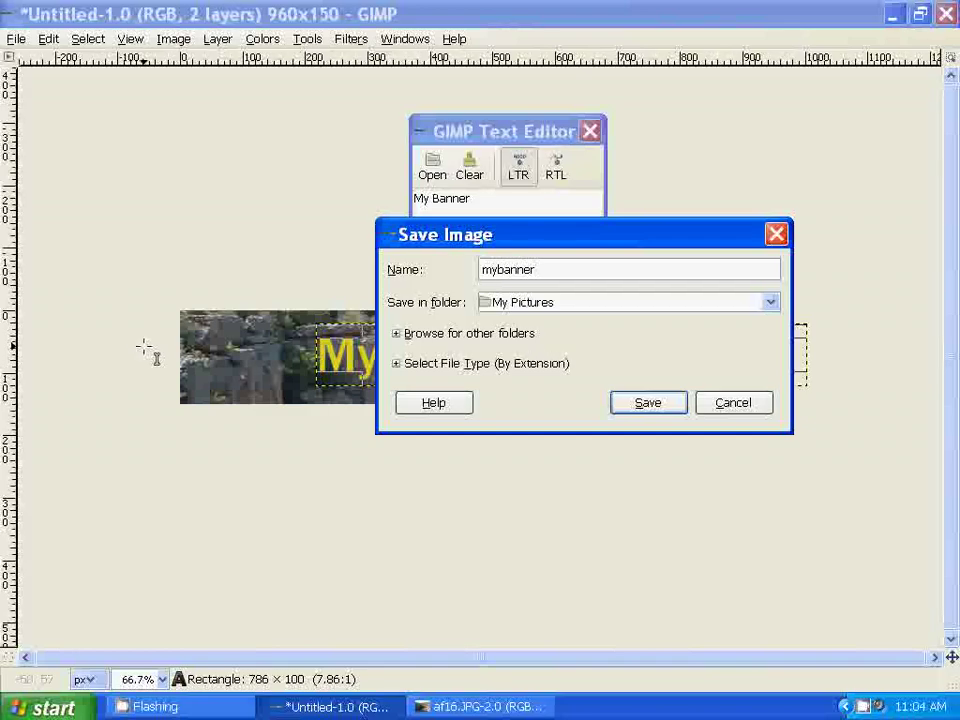
click(772, 303)
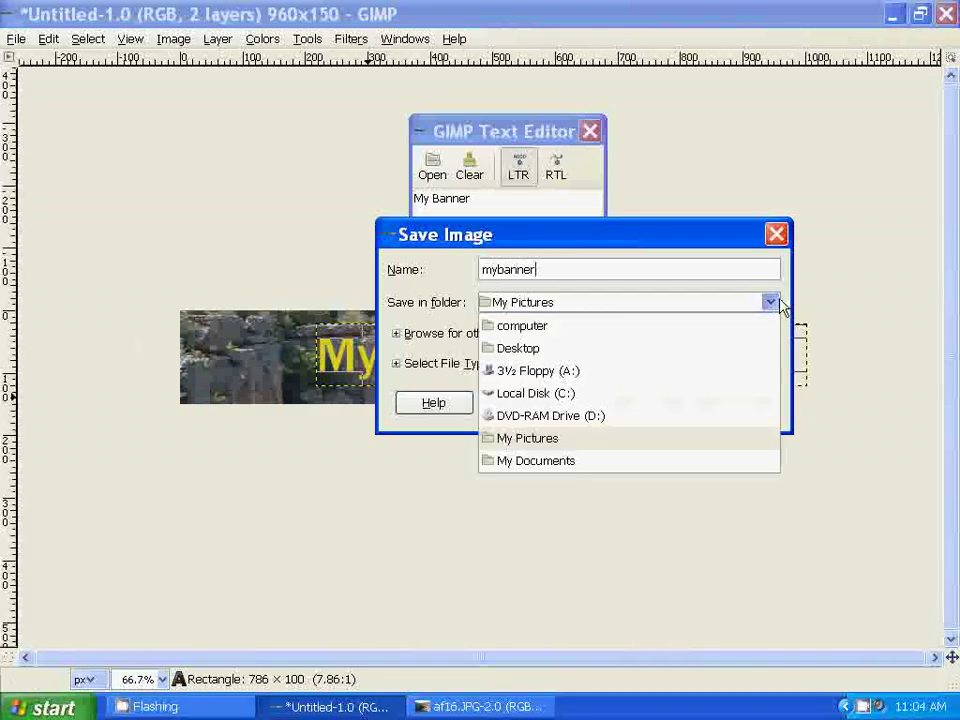
click(597, 352)
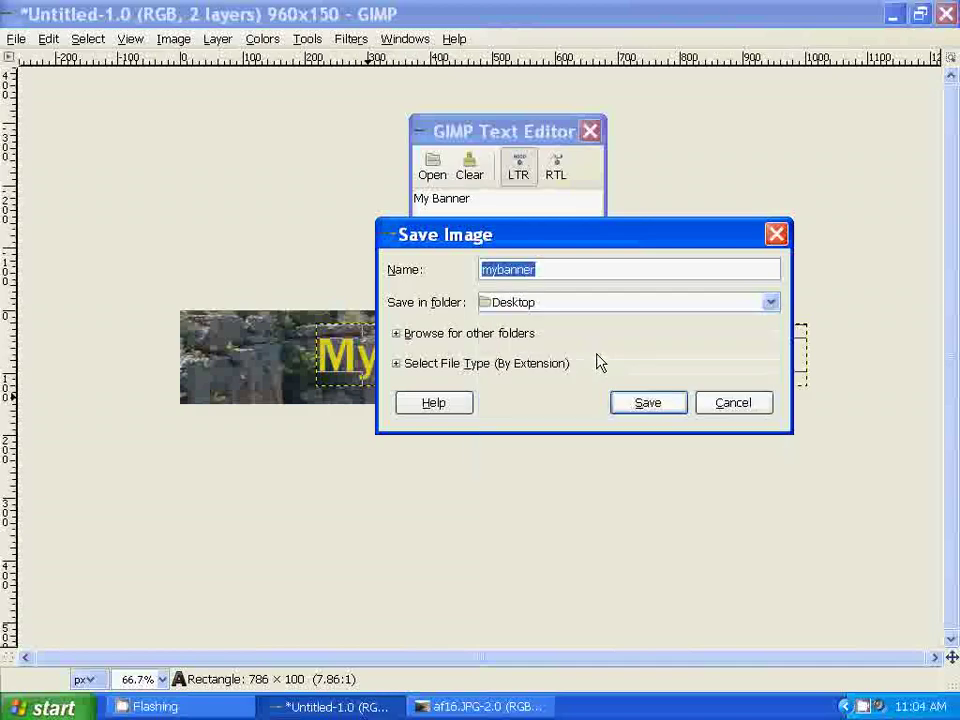
click(396, 365)
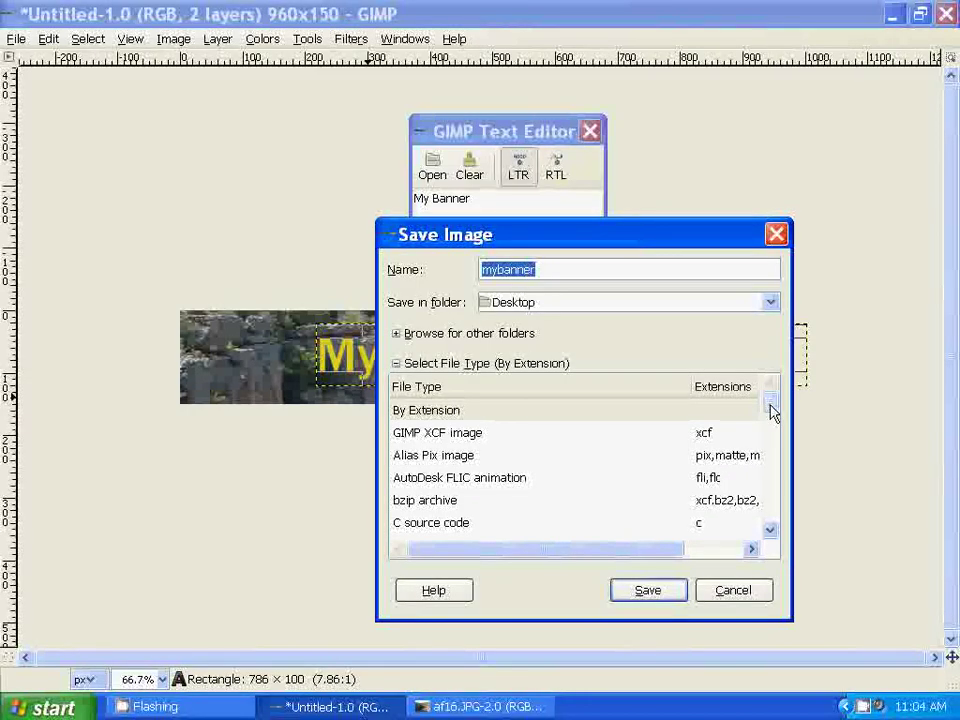
drag(771, 411, 769, 429)
scroll(440, 515, down, 3)
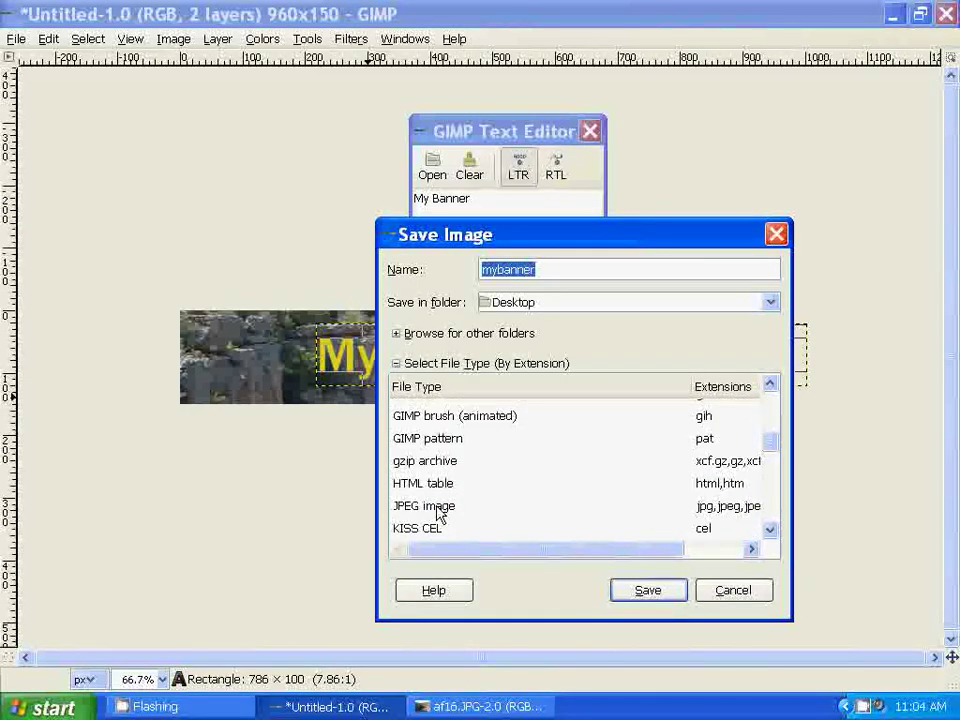
click(440, 509)
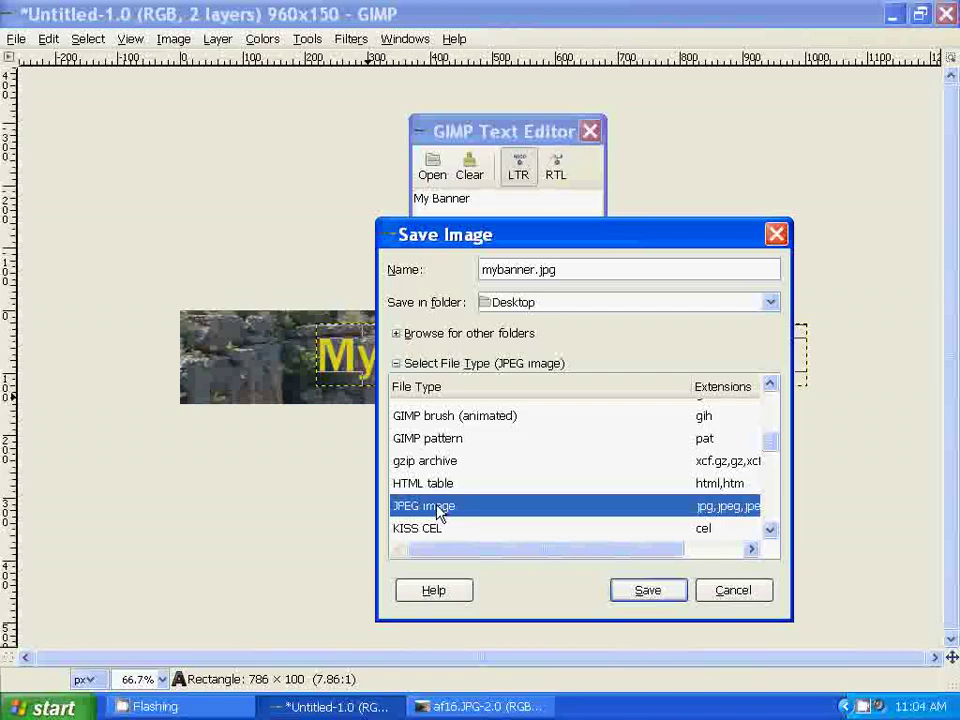
click(648, 591)
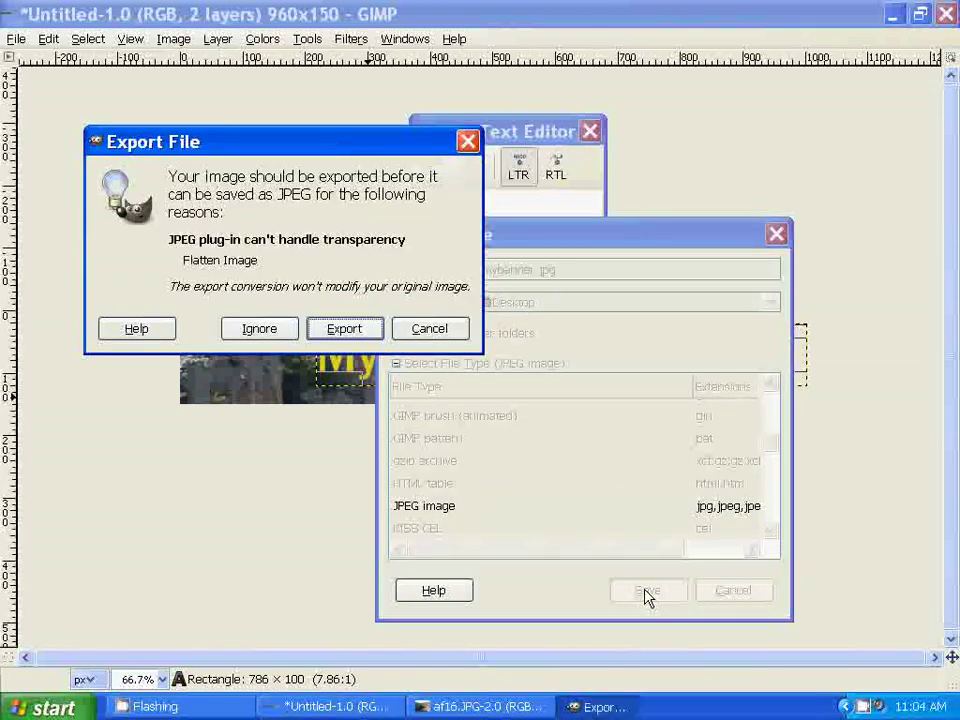
Step: Export the flattened JPEG at quality 85 and quit GIMP
click(344, 329)
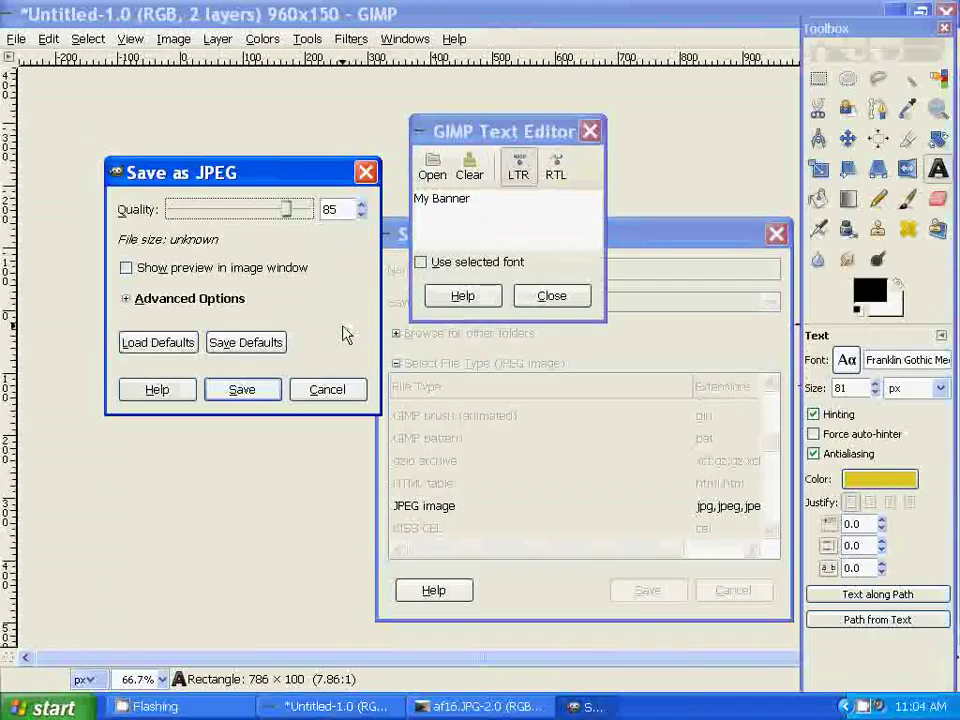
click(243, 390)
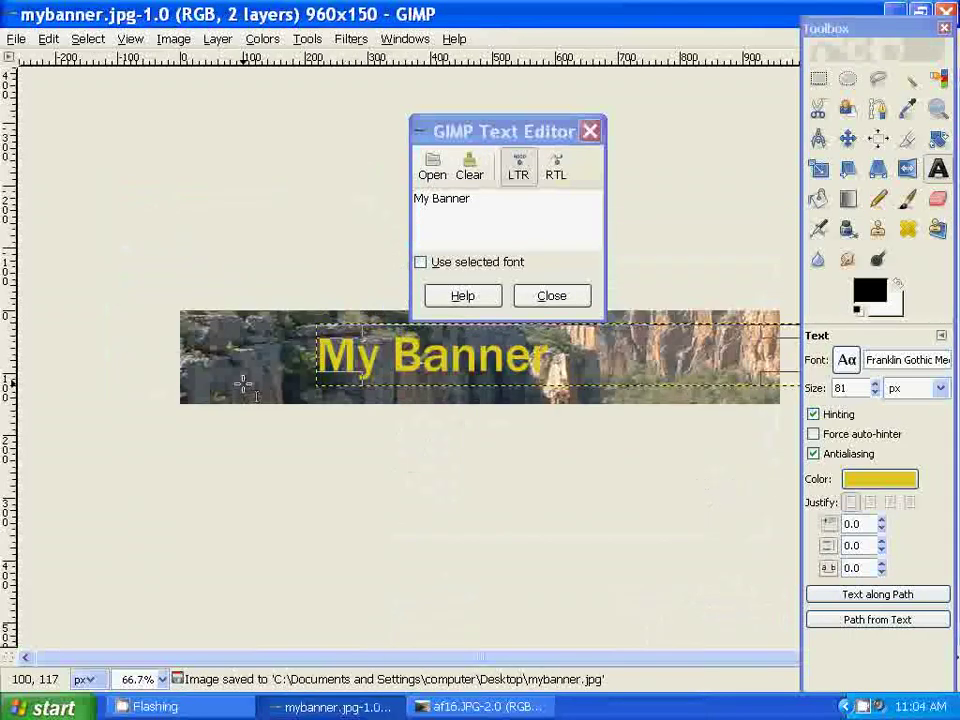
key(ctrl+q)
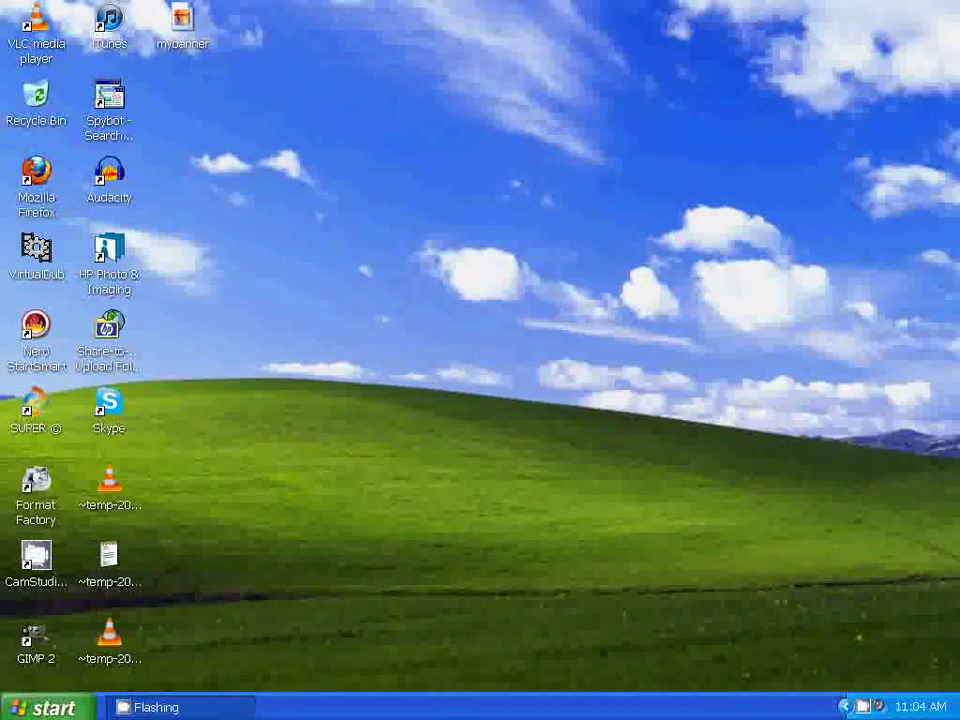
Step: Open mybanner.jpg from the desktop to view the finished canyon banner with yellow text
double_click(182, 22)
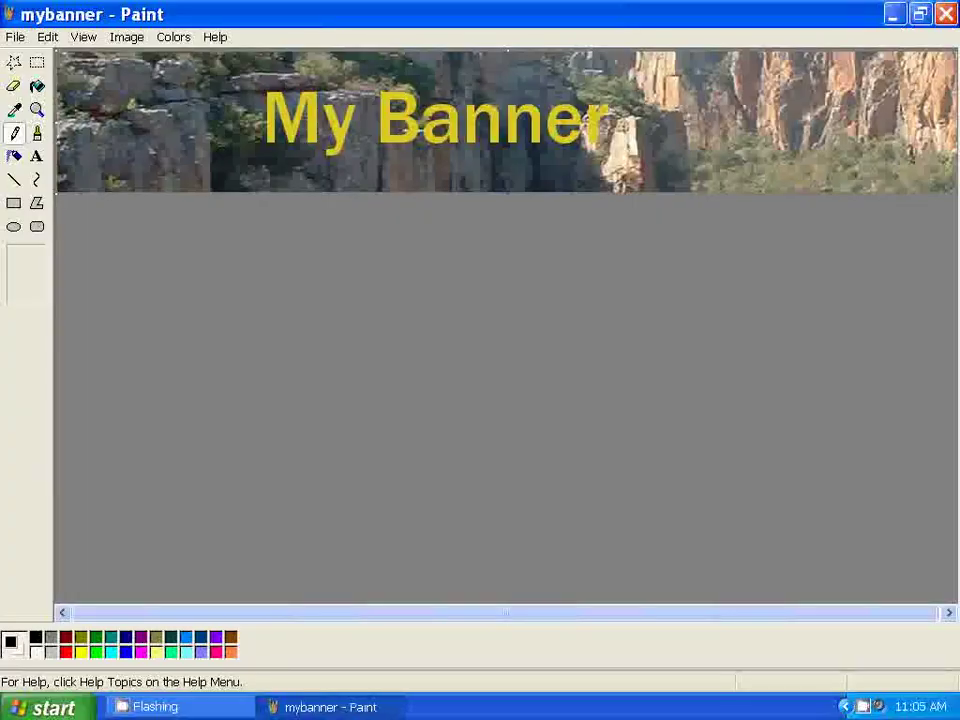